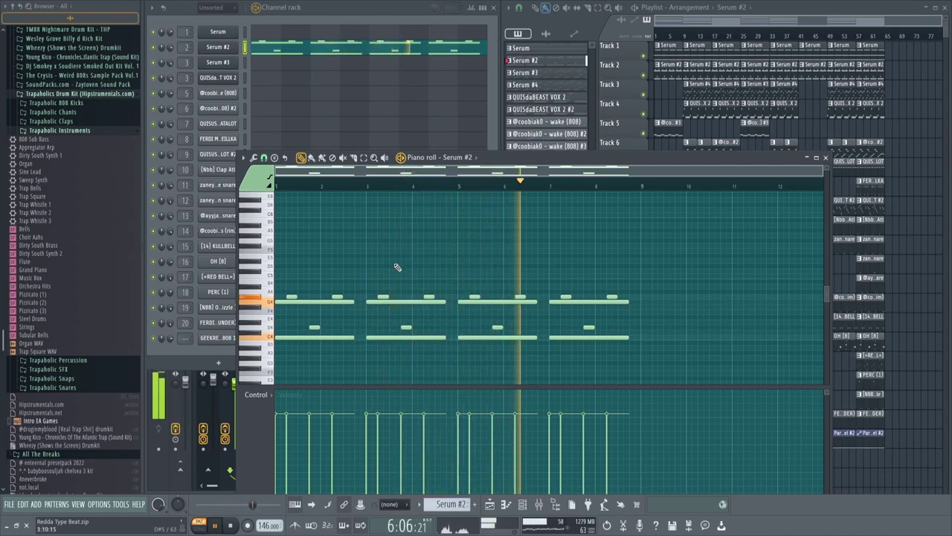
Close the Serum #2 piano roll, switch to the Serum #4 pattern and check the Serum #3 channel's synth preset
{"action": "left_click", "coordinate": [826, 158]}
{"action": "key", "text": "space"}
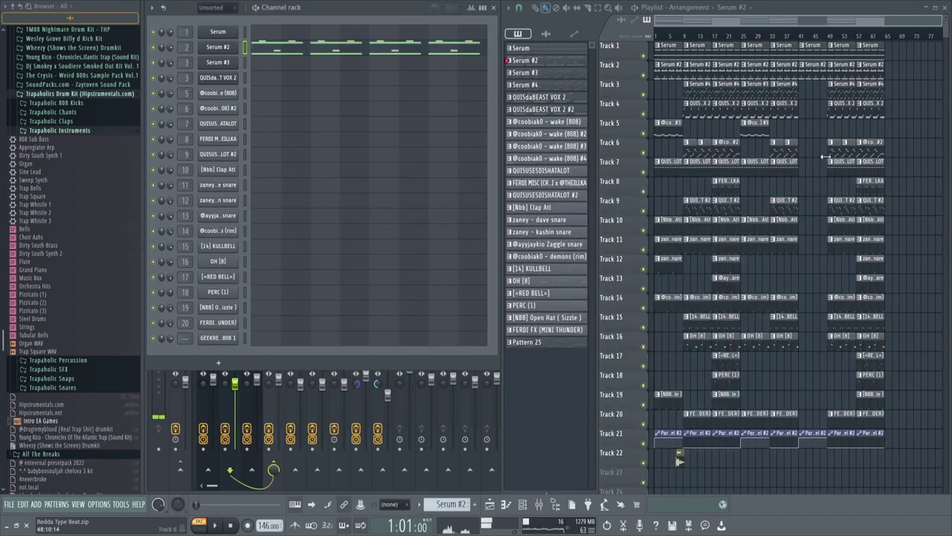
{"action": "left_click", "coordinate": [705, 96]}
{"action": "left_click", "coordinate": [227, 66]}
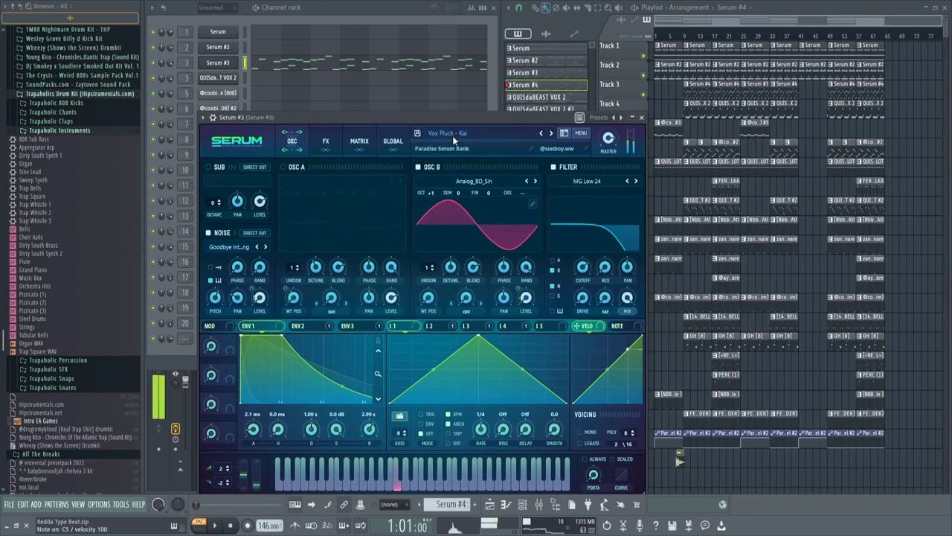
{"action": "left_click", "coordinate": [642, 118]}
Play the Serum #4 pattern in the Serum #3 channel's piano roll and examine its melody notes
{"action": "left_click", "coordinate": [346, 67]}
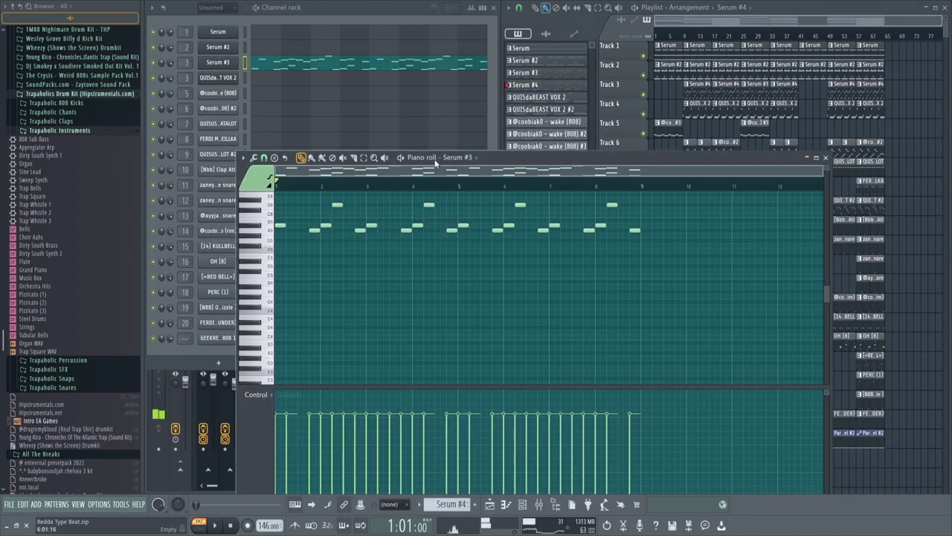
{"action": "key", "text": "space"}
{"action": "scroll", "coordinate": [409, 275], "scroll_direction": "up", "scroll_amount": 3}
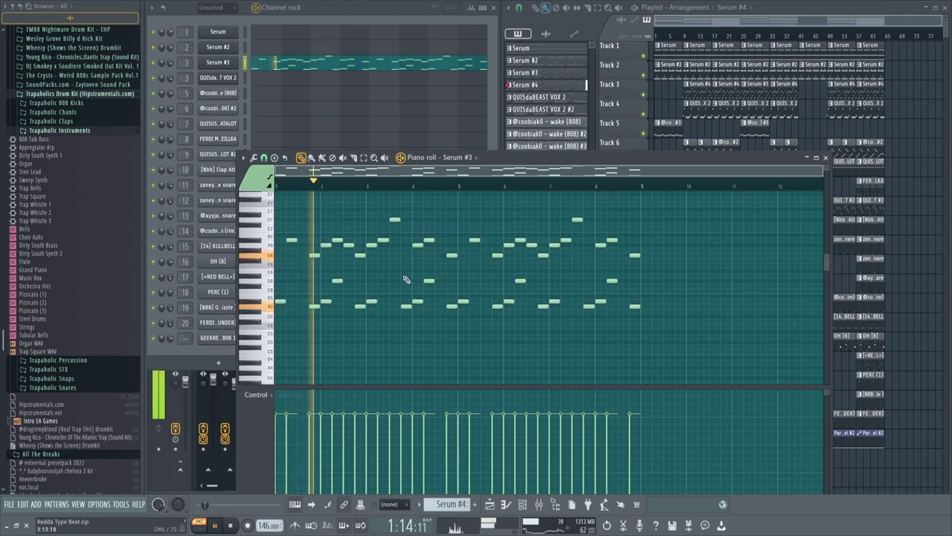
{"action": "scroll", "coordinate": [409, 279], "scroll_direction": "down", "scroll_amount": 1}
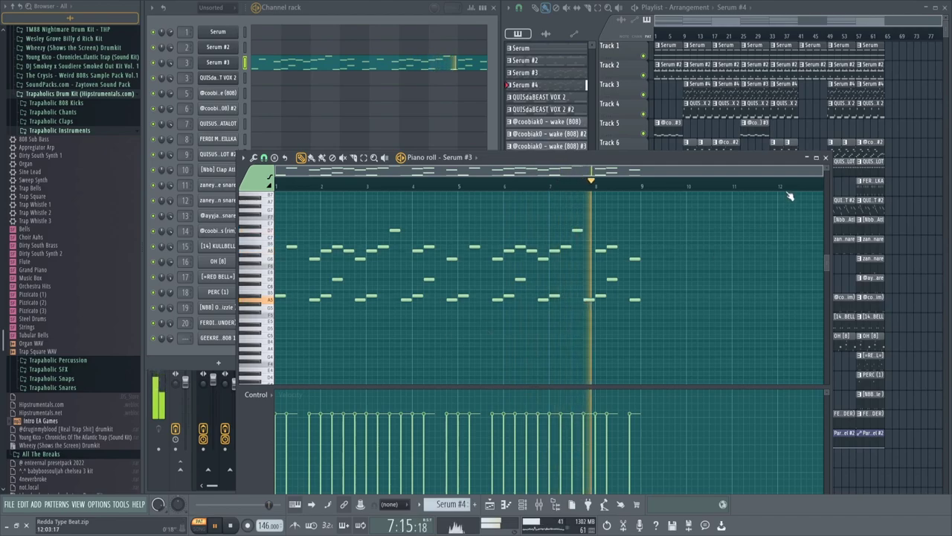
{"action": "left_click", "coordinate": [825, 158]}
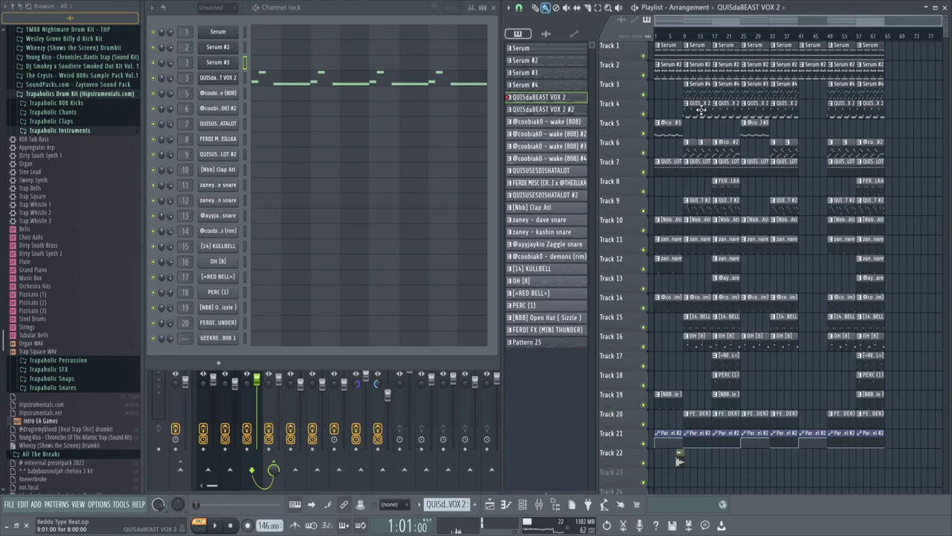
View the QUISdaBEAST VOX 2 channel's synth preset and play its notes in the piano roll
{"action": "left_click", "coordinate": [256, 83]}
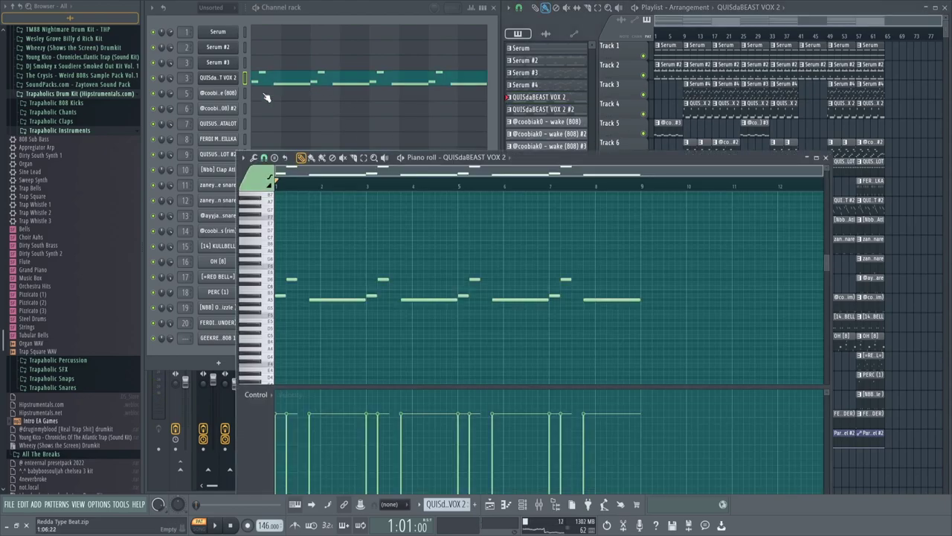
{"action": "left_click", "coordinate": [232, 80]}
{"action": "left_click_drag", "start_coordinate": [388, 117], "coordinate": [377, 128]}
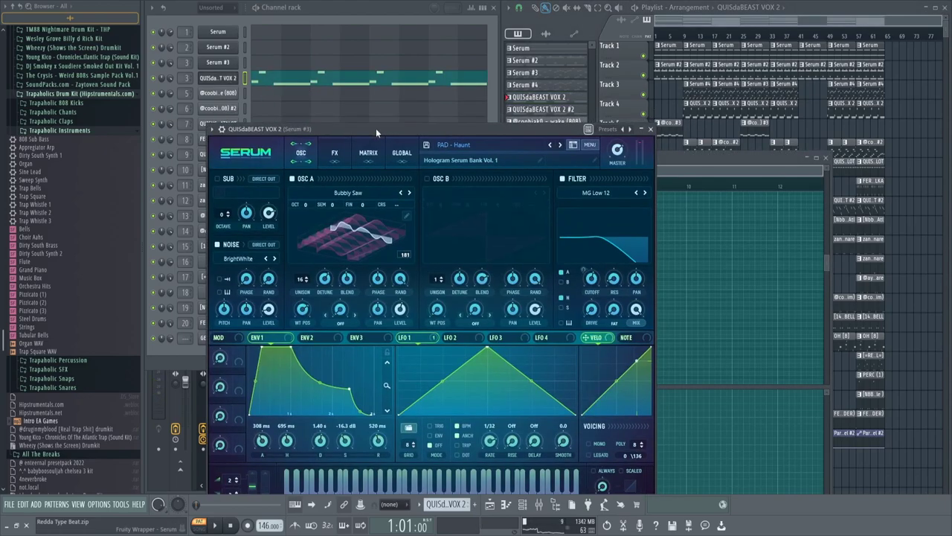
{"action": "left_click", "coordinate": [651, 130]}
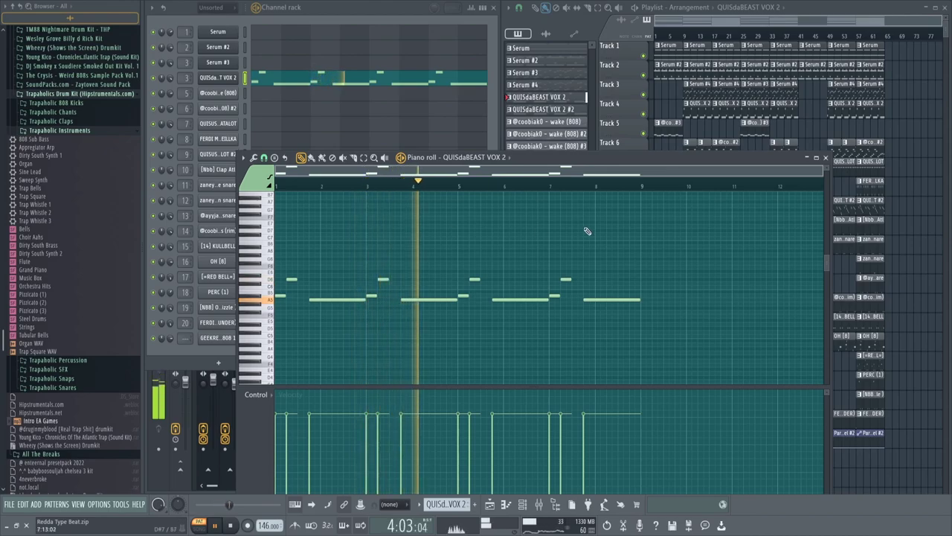
{"action": "left_click", "coordinate": [826, 158]}
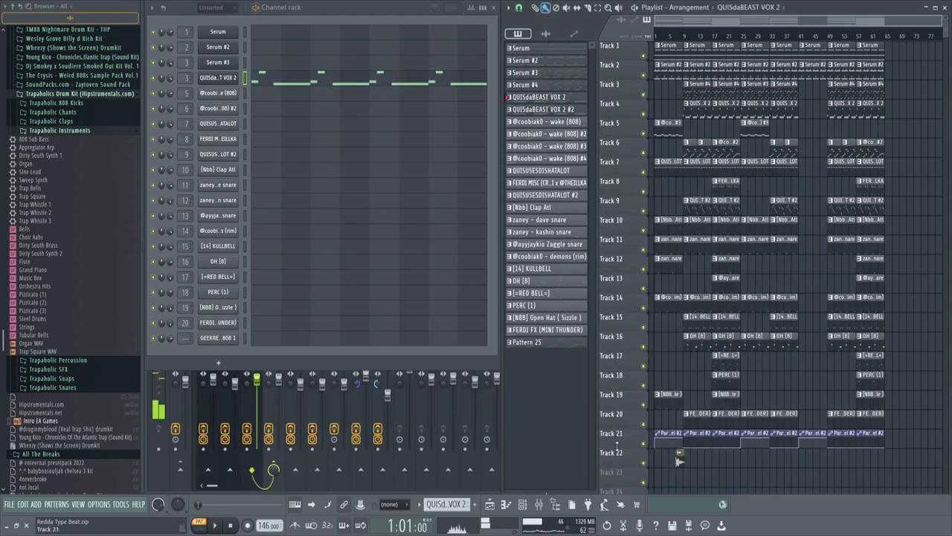
Leave only playlist tracks 1 to 4 and 21 unmuted and play the melody arrangement from bar 9
{"action": "right_click", "coordinate": [645, 445]}
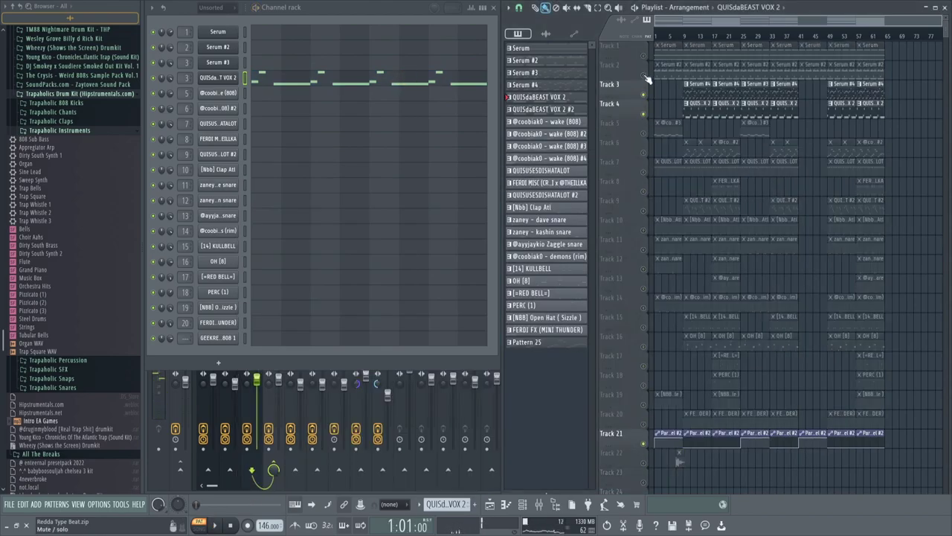
{"action": "left_click_drag", "start_coordinate": [647, 75], "coordinate": [645, 56]}
{"action": "left_click", "coordinate": [686, 38]}
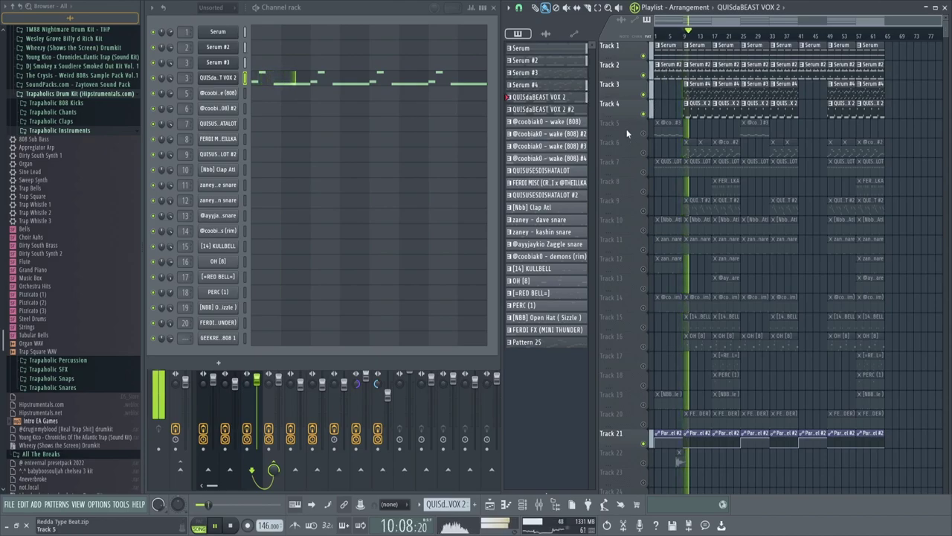
Enlarge the mixer and inspect the ValhallaVintageVerb settings on the Insert 4 track
{"action": "left_click_drag", "start_coordinate": [494, 367], "coordinate": [497, 262]}
{"action": "left_click", "coordinate": [279, 303]}
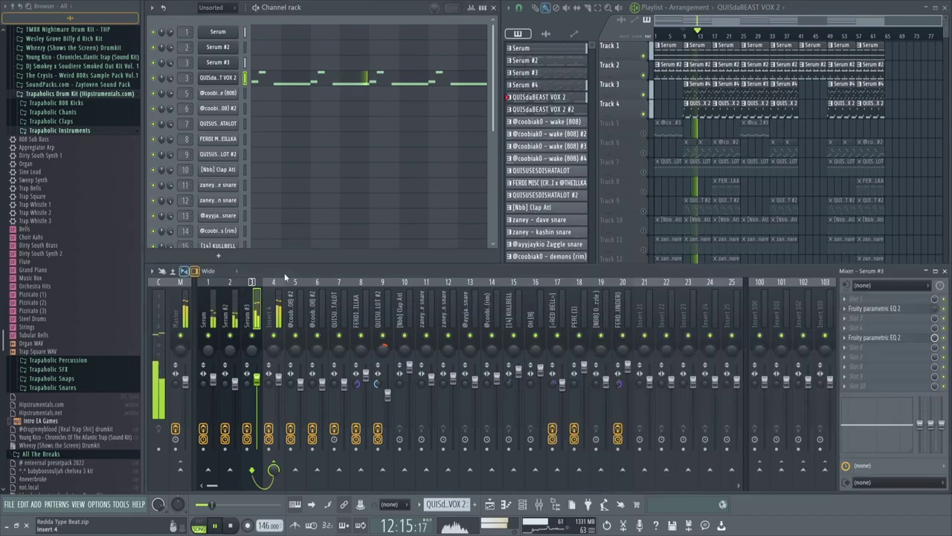
{"action": "left_click", "coordinate": [874, 299]}
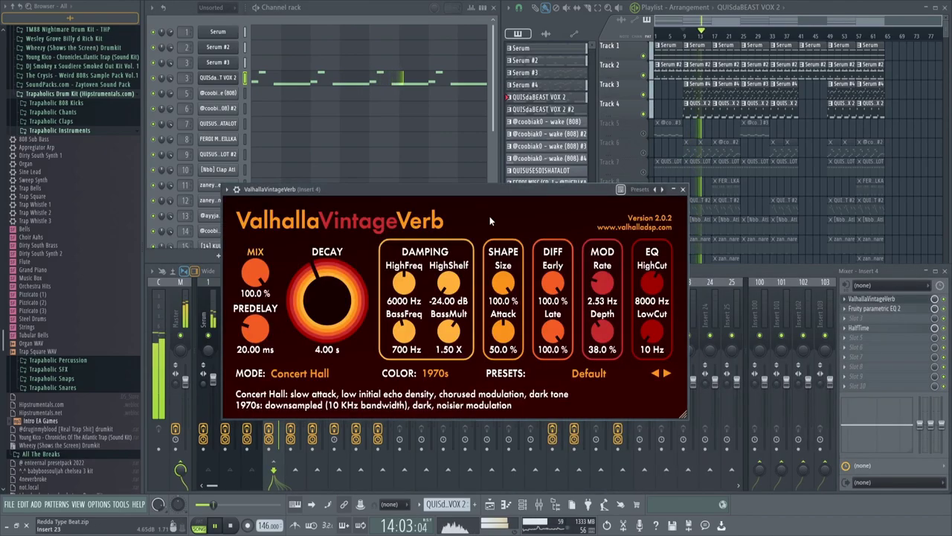
{"action": "left_click_drag", "start_coordinate": [461, 192], "coordinate": [463, 215]}
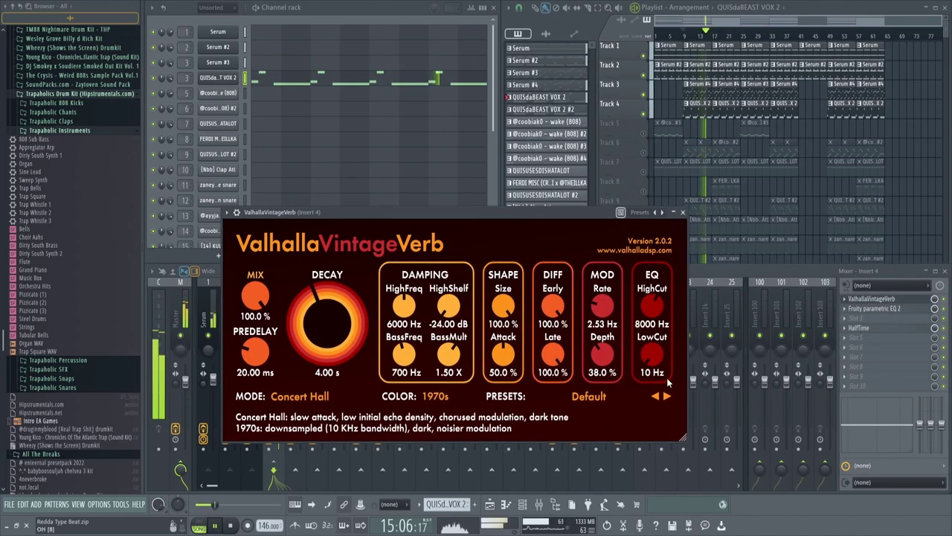
{"action": "left_click", "coordinate": [683, 212]}
Inspect the Fruity parametric EQ 2 curve on the Insert 4 track
{"action": "left_click", "coordinate": [874, 308]}
{"action": "left_click_drag", "start_coordinate": [376, 205], "coordinate": [374, 239]}
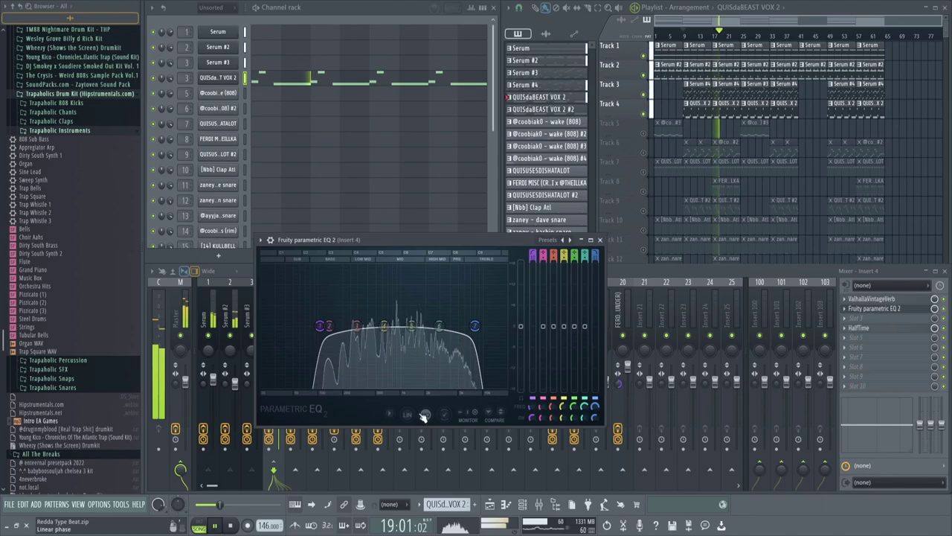
{"action": "left_click", "coordinate": [600, 239]}
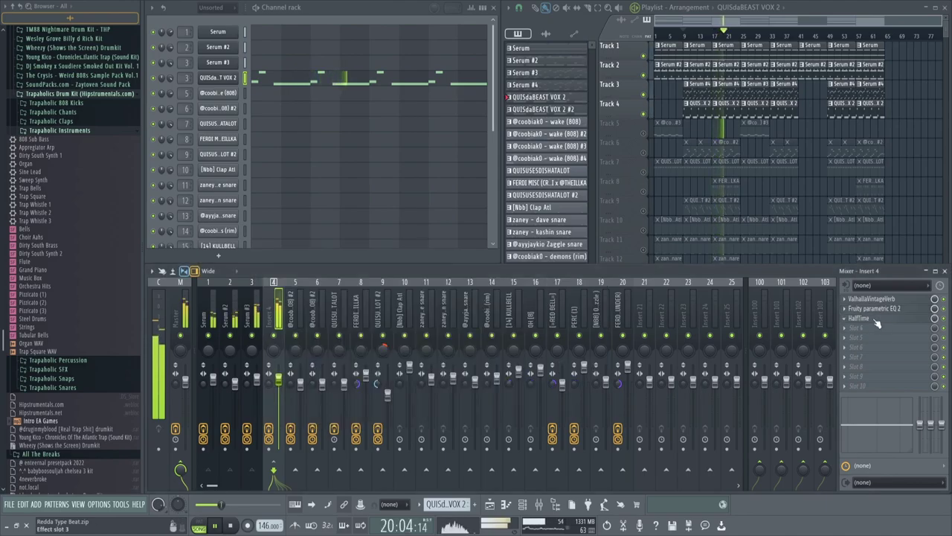
Inspect the HalfTime effect's settings on the Insert 4 track
{"action": "left_click", "coordinate": [877, 323]}
{"action": "left_click_drag", "start_coordinate": [408, 212], "coordinate": [409, 233]}
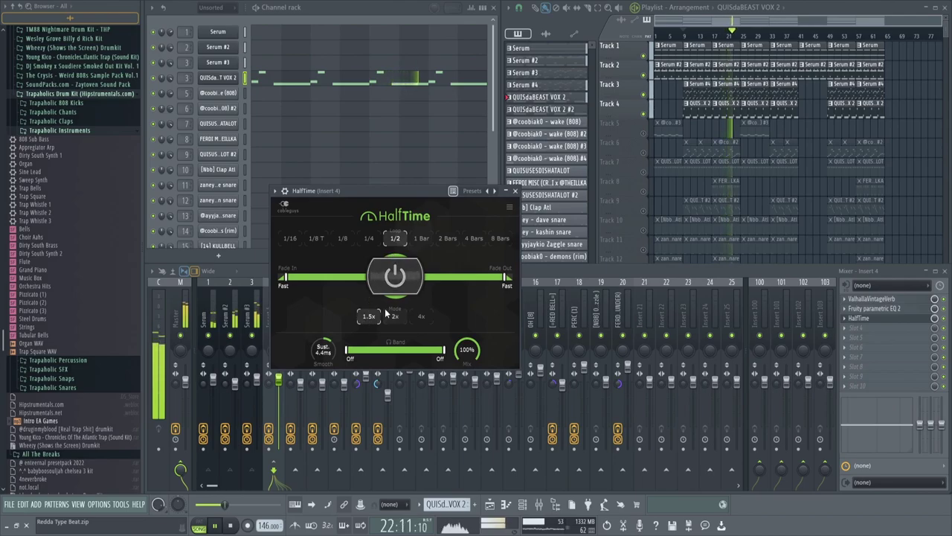
{"action": "left_click", "coordinate": [515, 191]}
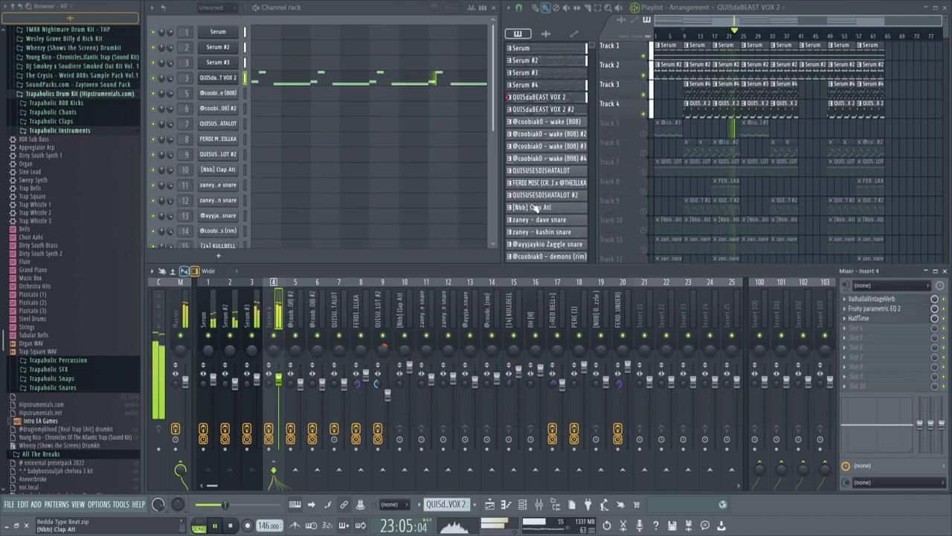
{"action": "left_click", "coordinate": [698, 23]}
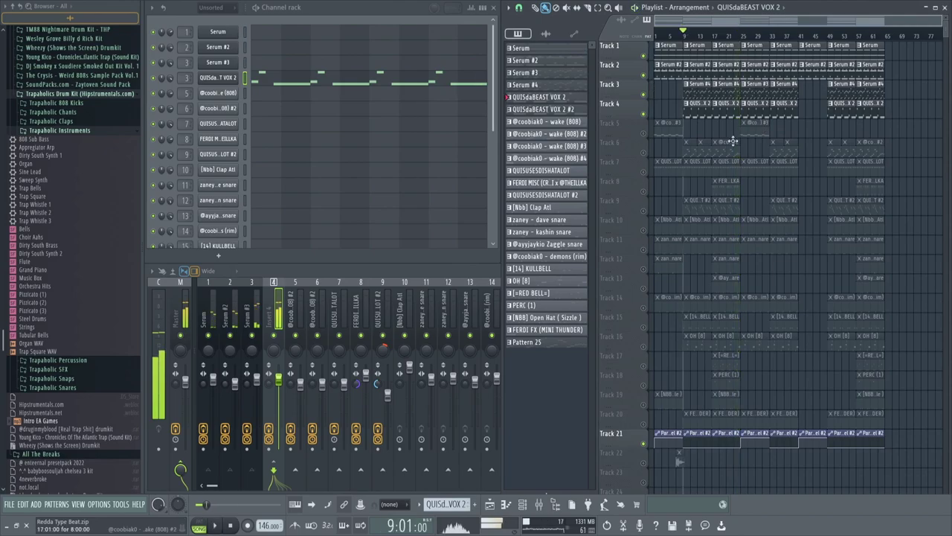
{"action": "scroll", "coordinate": [670, 159], "scroll_direction": "up", "scroll_amount": 4}
{"action": "scroll", "coordinate": [699, 25], "scroll_direction": "up", "scroll_amount": 2}
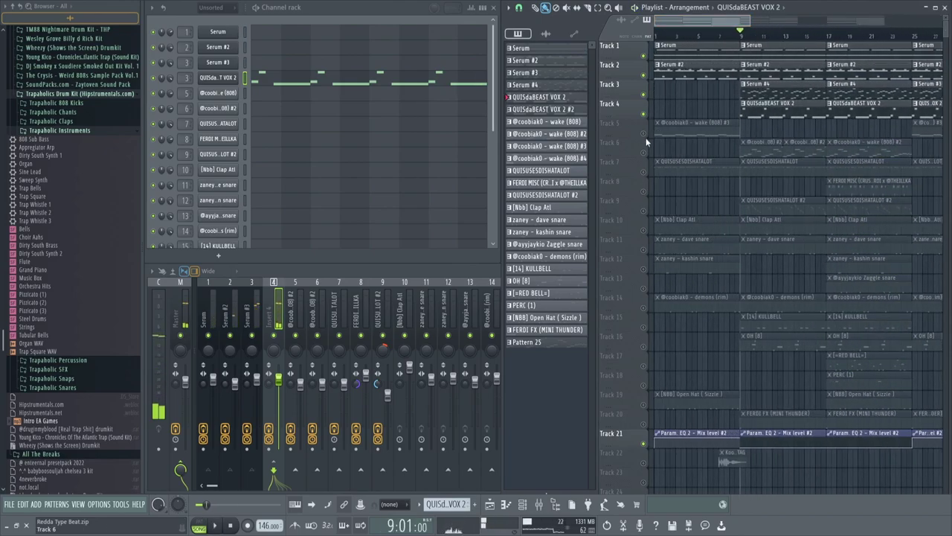
{"action": "right_click", "coordinate": [644, 134]}
{"action": "double_click", "coordinate": [688, 120]}
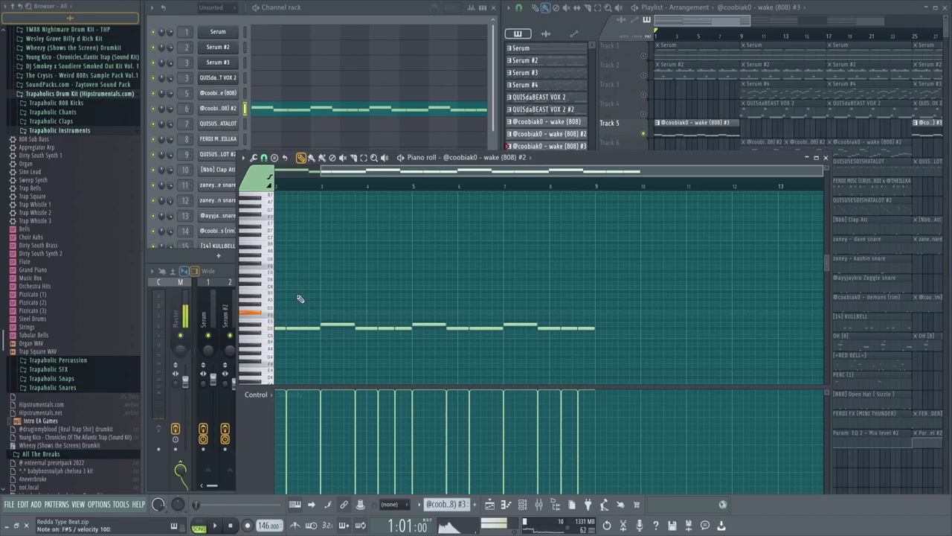
{"action": "scroll", "coordinate": [415, 177], "scroll_direction": "up", "scroll_amount": 4}
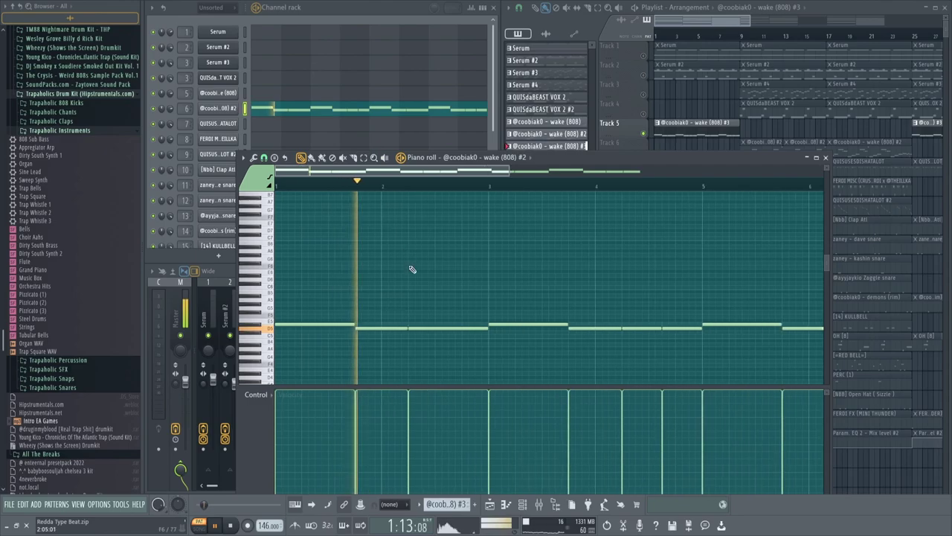
{"action": "scroll", "coordinate": [414, 274], "scroll_direction": "down", "scroll_amount": 2}
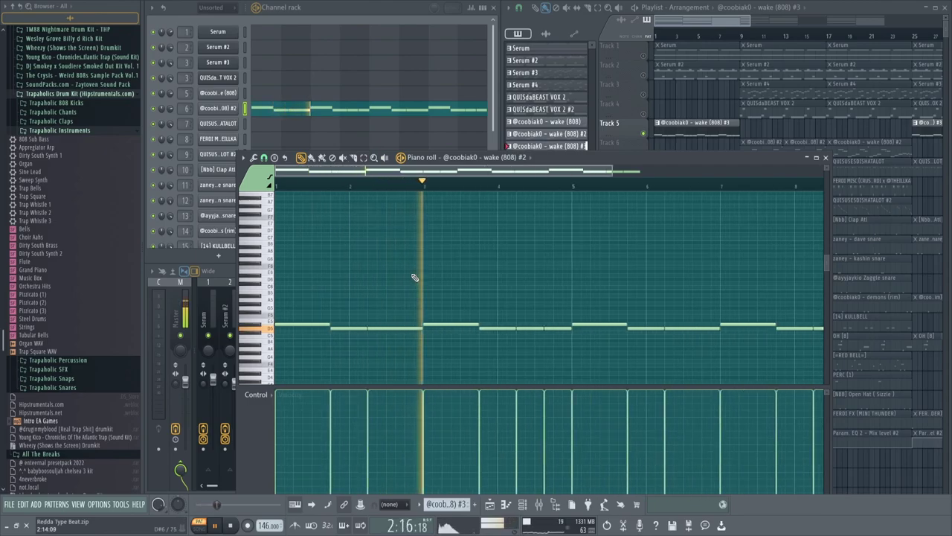
{"action": "scroll", "coordinate": [414, 275], "scroll_direction": "down", "scroll_amount": 2}
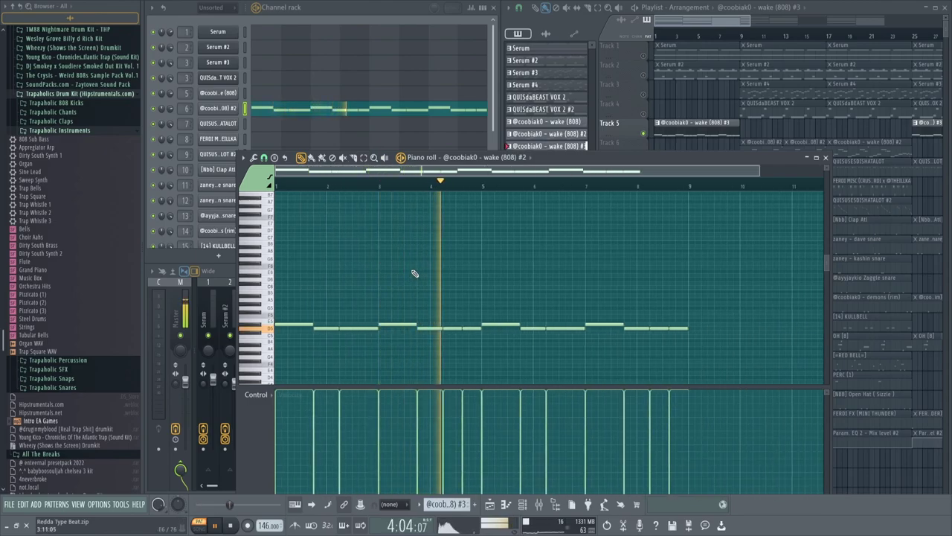
{"action": "key", "text": "space"}
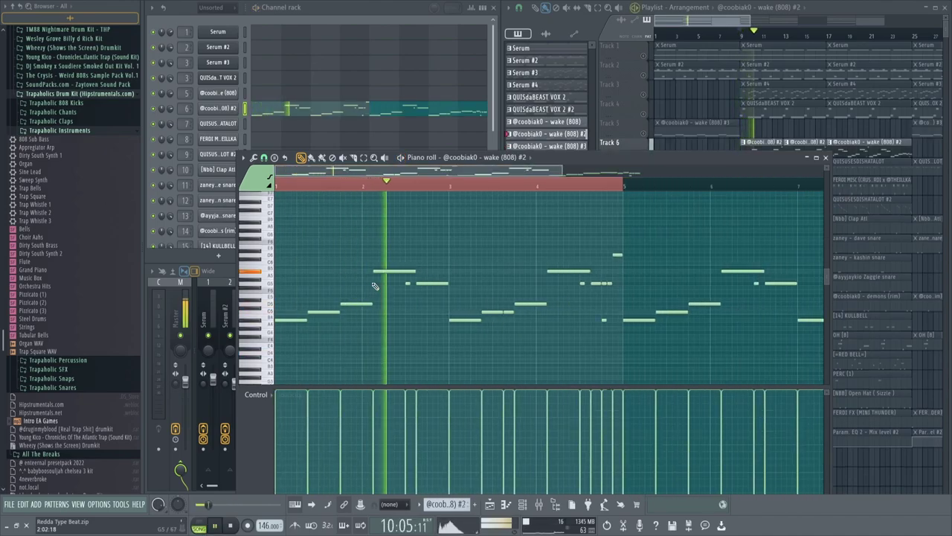
{"action": "scroll", "coordinate": [400, 306], "scroll_direction": "up", "scroll_amount": 2}
{"action": "scroll", "coordinate": [415, 306], "scroll_direction": "up", "scroll_amount": 3}
{"action": "key", "text": "space"}
{"action": "scroll", "coordinate": [463, 315], "scroll_direction": "up", "scroll_amount": 4}
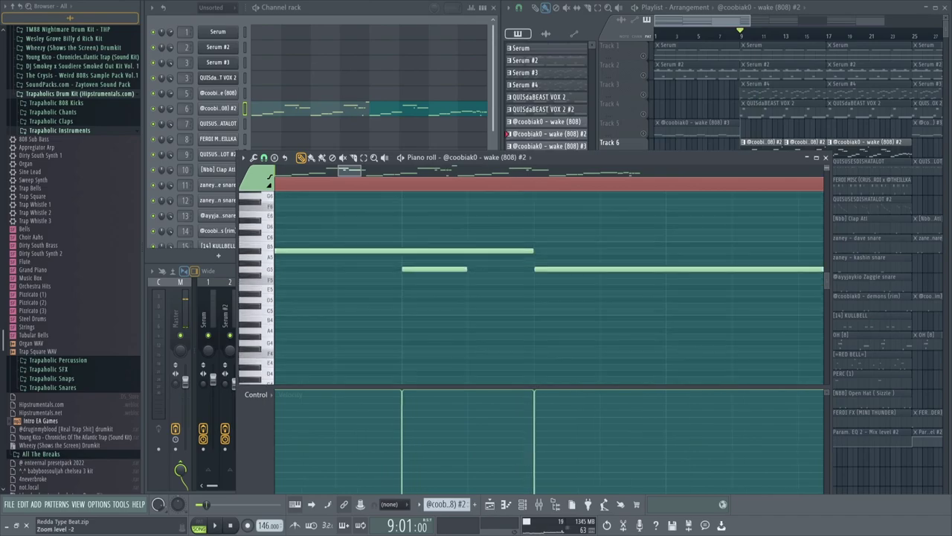
{"action": "scroll", "coordinate": [449, 294], "scroll_direction": "down", "scroll_amount": 2}
{"action": "key", "text": "space"}
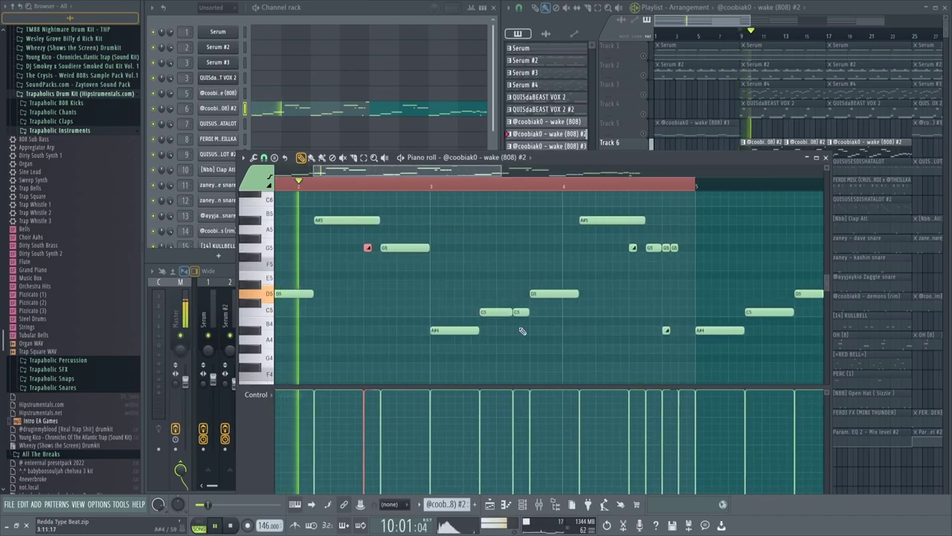
Select the 808 notes in bar 4 to examine the fill, then close the piano roll
{"action": "scroll", "coordinate": [662, 321], "scroll_direction": "up", "scroll_amount": 2}
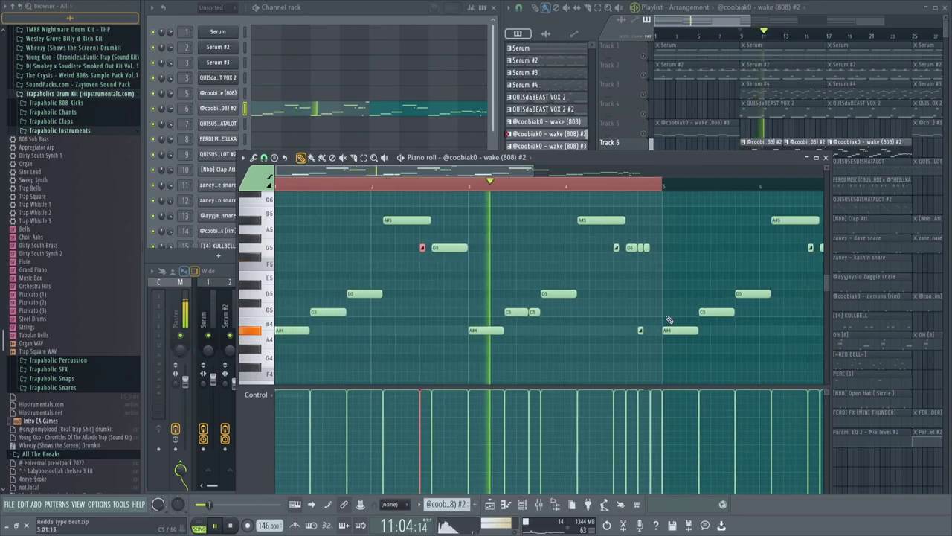
{"action": "left_click_drag", "start_coordinate": [654, 356], "coordinate": [484, 213], "text": "ctrl"}
{"action": "scroll", "coordinate": [485, 216], "scroll_direction": "down", "scroll_amount": 3}
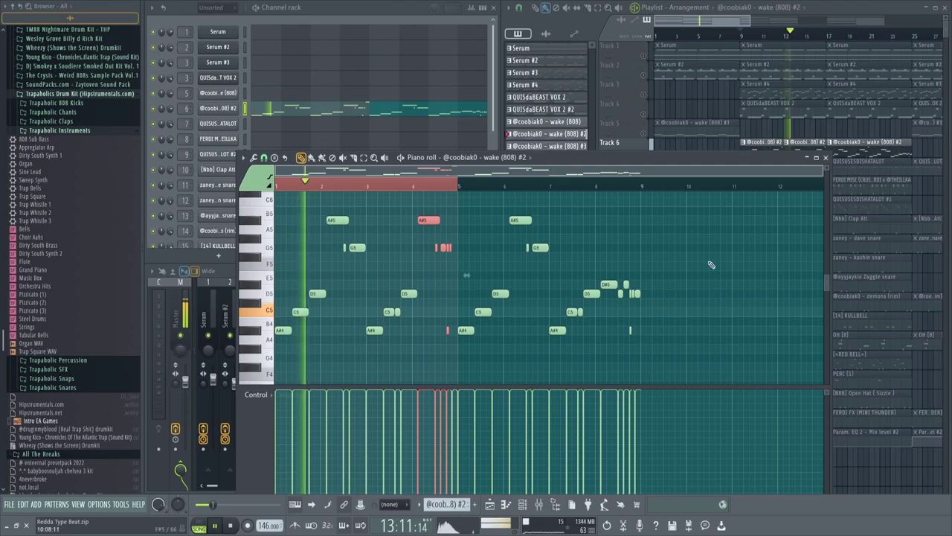
{"action": "left_click", "coordinate": [825, 157]}
Open Track 7's first QUISUSESDISHATALOT clip in the piano roll and play its hi-hat notes
{"action": "scroll", "coordinate": [797, 159], "scroll_direction": "down", "scroll_amount": 3}
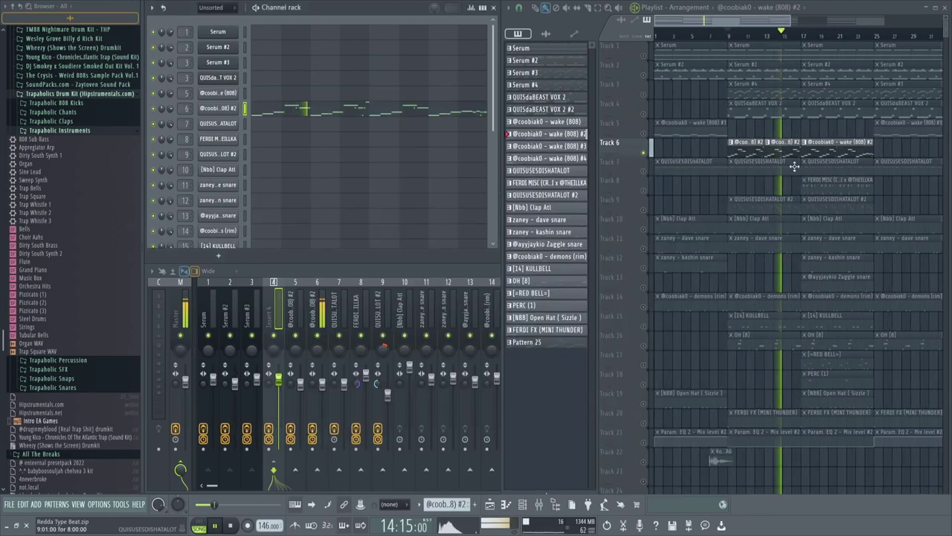
{"action": "double_click", "coordinate": [699, 175]}
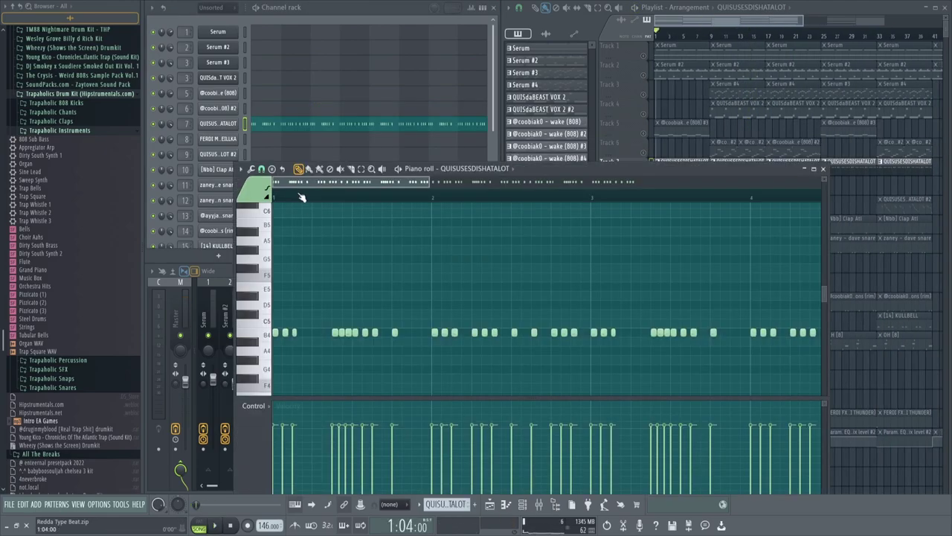
{"action": "key", "text": "space"}
{"action": "scroll", "coordinate": [302, 262], "scroll_direction": "down", "scroll_amount": 3}
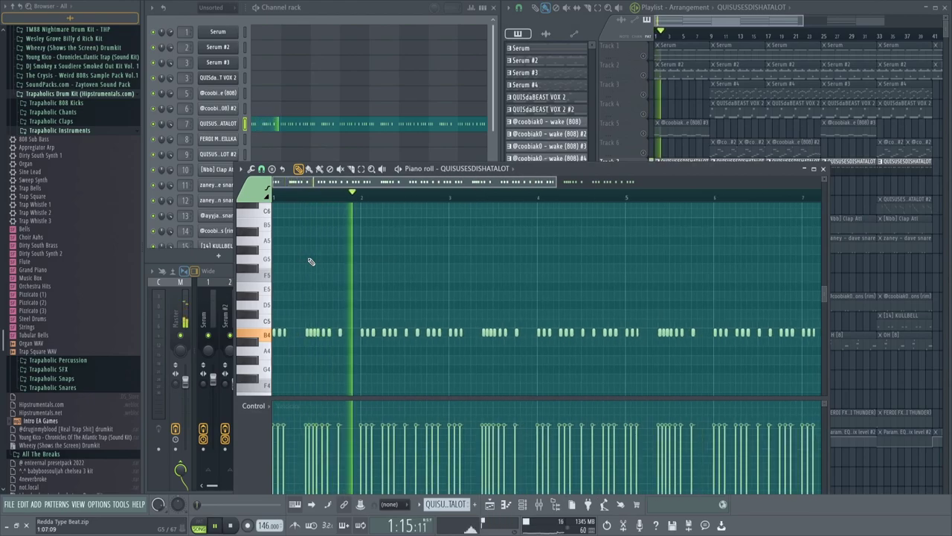
{"action": "left_click", "coordinate": [823, 168]}
Open the Looperator effect on the QUISUSESDISHATALOT mixer track to inspect its FX 2 row
{"action": "left_click", "coordinate": [341, 305]}
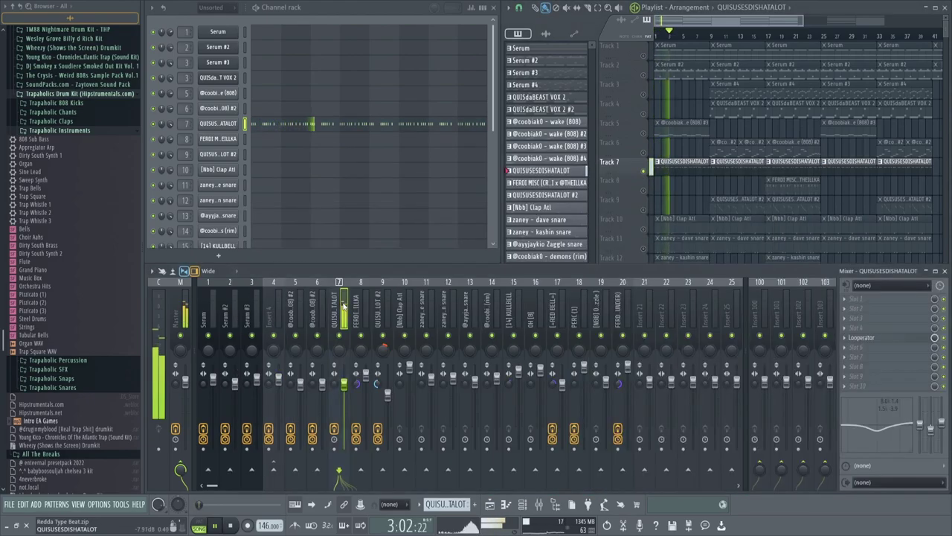
{"action": "left_click", "coordinate": [881, 337]}
{"action": "left_click_drag", "start_coordinate": [485, 105], "coordinate": [486, 133]}
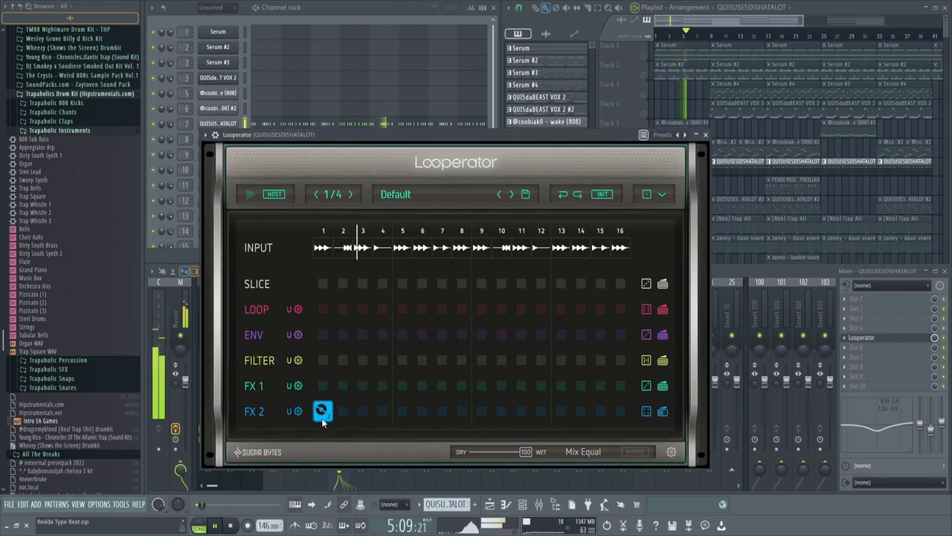
Close Looperator, play Track 8's FERDI MISC clip in solo from bar 17 and inspect its sampler settings
{"action": "left_click", "coordinate": [706, 136]}
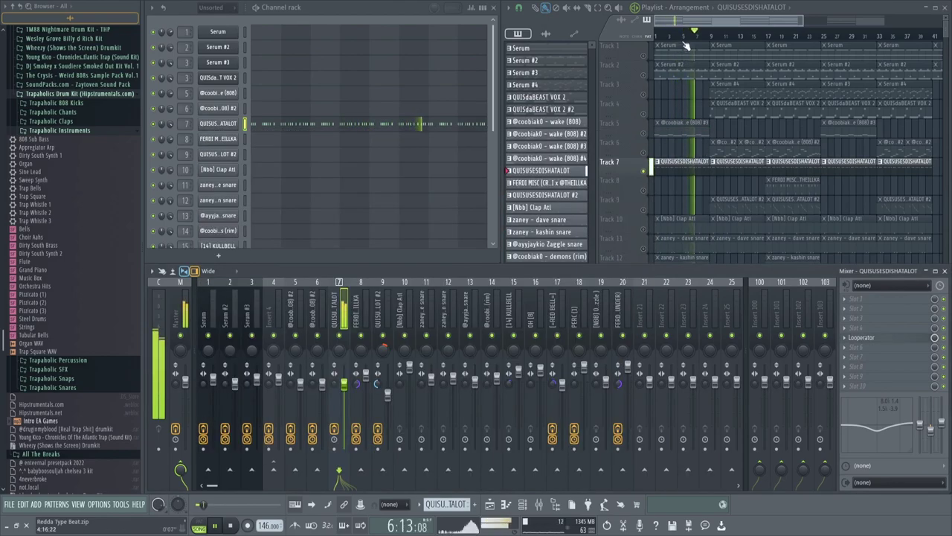
{"action": "left_click", "coordinate": [679, 8]}
{"action": "scroll", "coordinate": [651, 171], "scroll_direction": "up", "scroll_amount": 3}
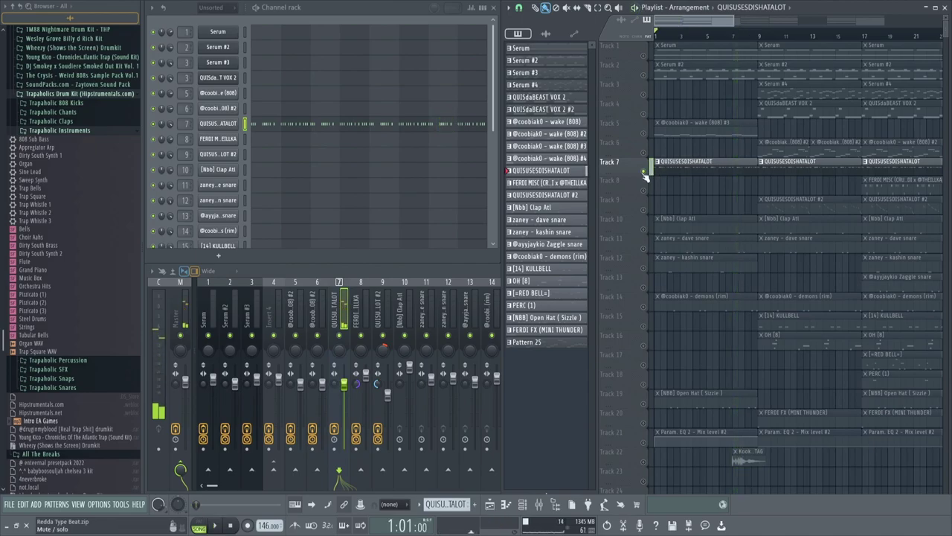
{"action": "scroll", "coordinate": [783, 183], "scroll_direction": "up", "scroll_amount": 1}
{"action": "scroll", "coordinate": [754, 176], "scroll_direction": "down", "scroll_amount": 2, "text": "ctrl"}
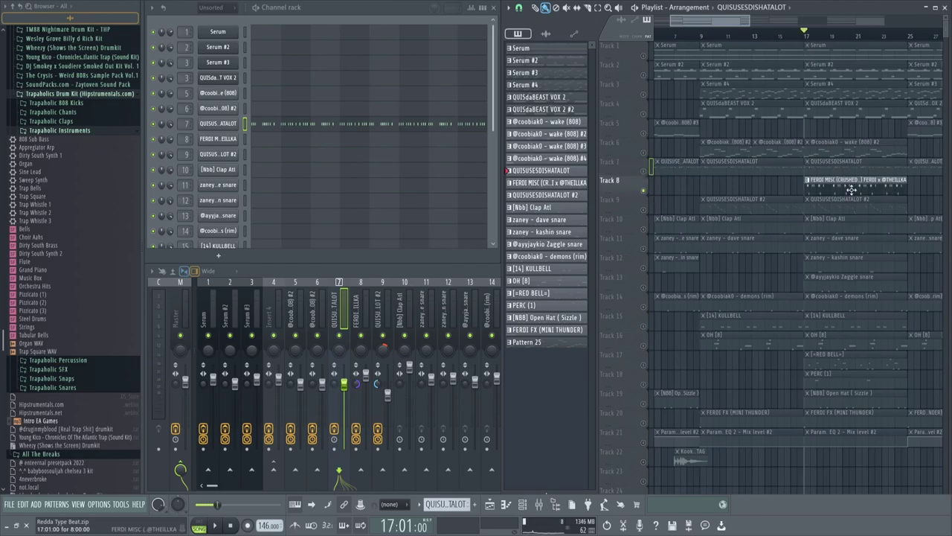
{"action": "scroll", "coordinate": [839, 196], "scroll_direction": "up", "scroll_amount": 3, "text": "ctrl"}
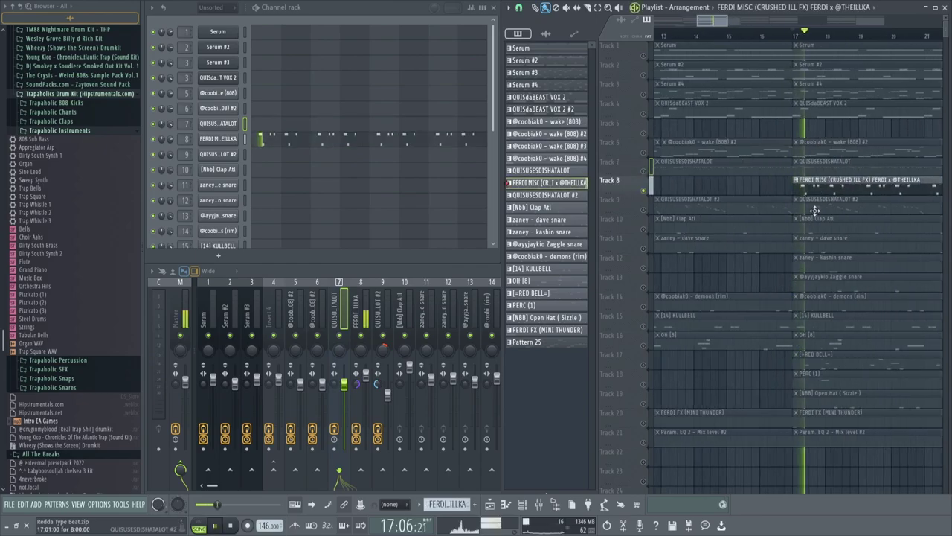
{"action": "left_click", "coordinate": [227, 141]}
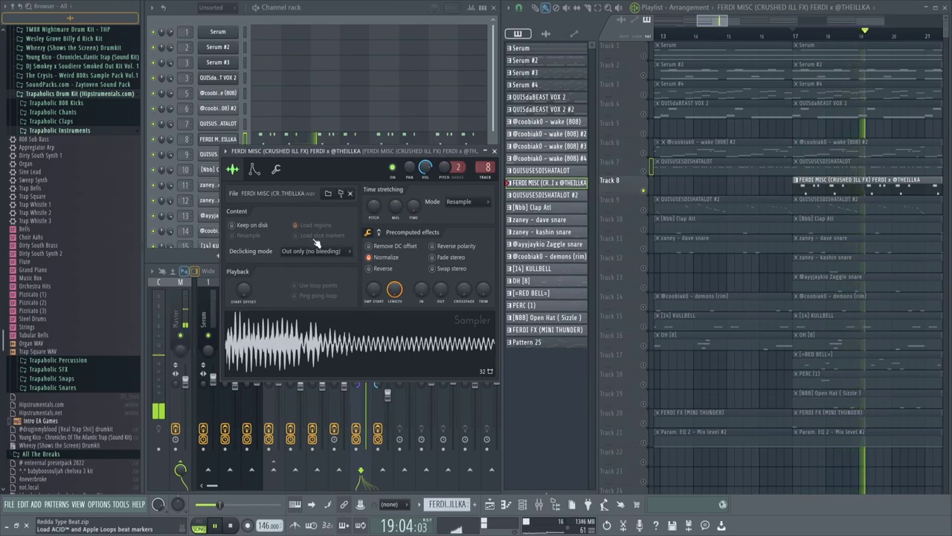
{"action": "left_click", "coordinate": [494, 151]}
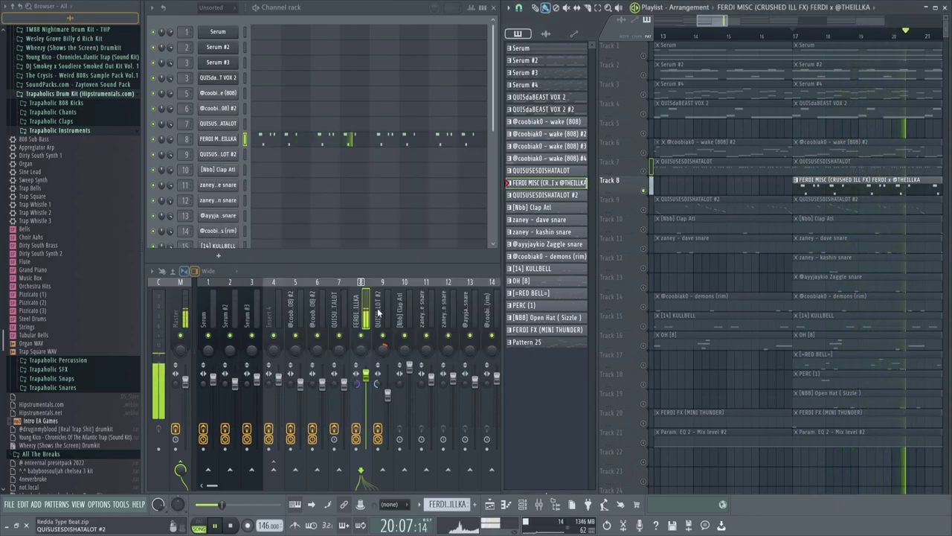
Inspect the ValhallaVintageVerb and Fruity parametric EQ 2 effects on the FERDI MISC mixer track, and stop playback
{"action": "key", "text": "F9"}
{"action": "left_click", "coordinate": [896, 319]}
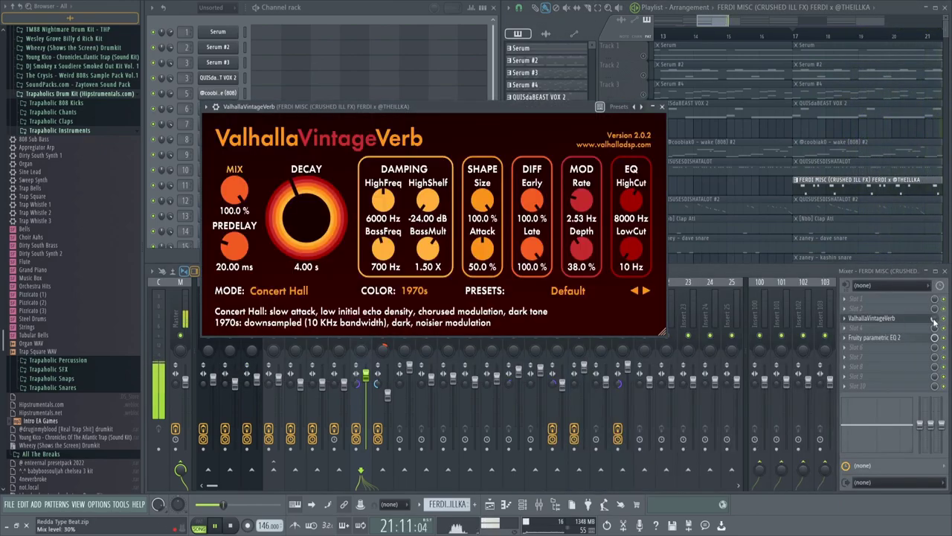
{"action": "left_click", "coordinate": [661, 106]}
{"action": "left_click", "coordinate": [898, 338]}
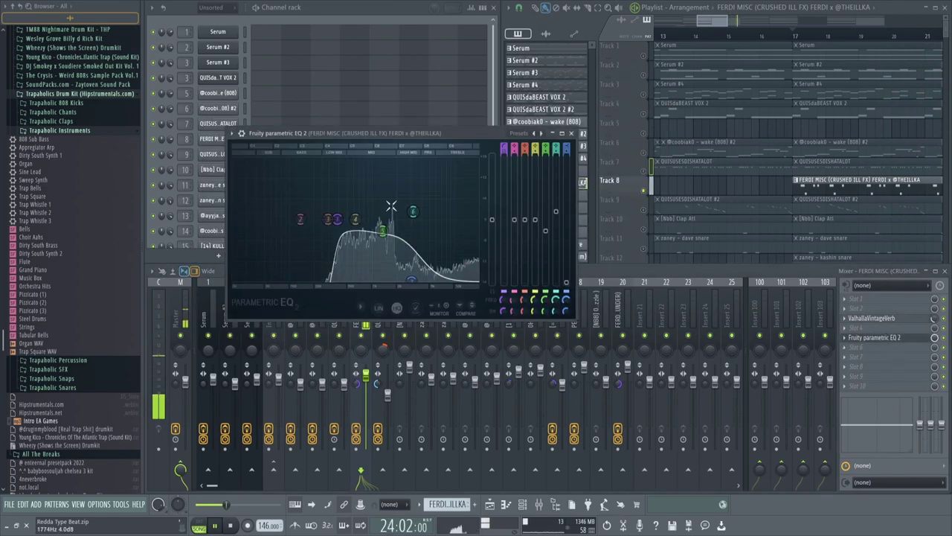
{"action": "left_click", "coordinate": [845, 185]}
{"action": "scroll", "coordinate": [834, 169], "scroll_direction": "down", "scroll_amount": 2}
{"action": "key", "text": "space"}
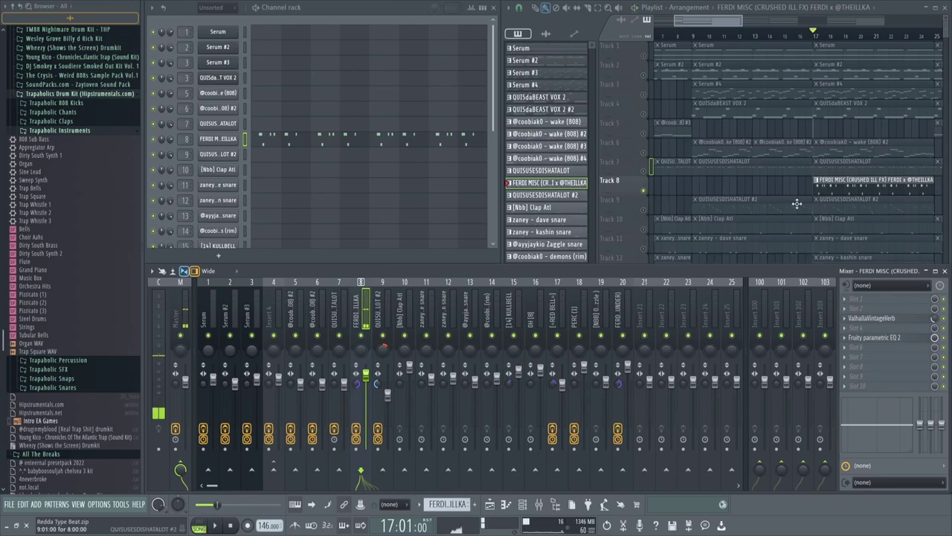
Solo Track 9, open its QUISUSESDISHATALOT #2 pattern in the piano roll and play it from bar 17
{"action": "left_click", "coordinate": [644, 191]}
{"action": "left_click", "coordinate": [644, 209]}
{"action": "scroll", "coordinate": [823, 219], "scroll_direction": "up", "scroll_amount": 2}
{"action": "left_click", "coordinate": [760, 212]}
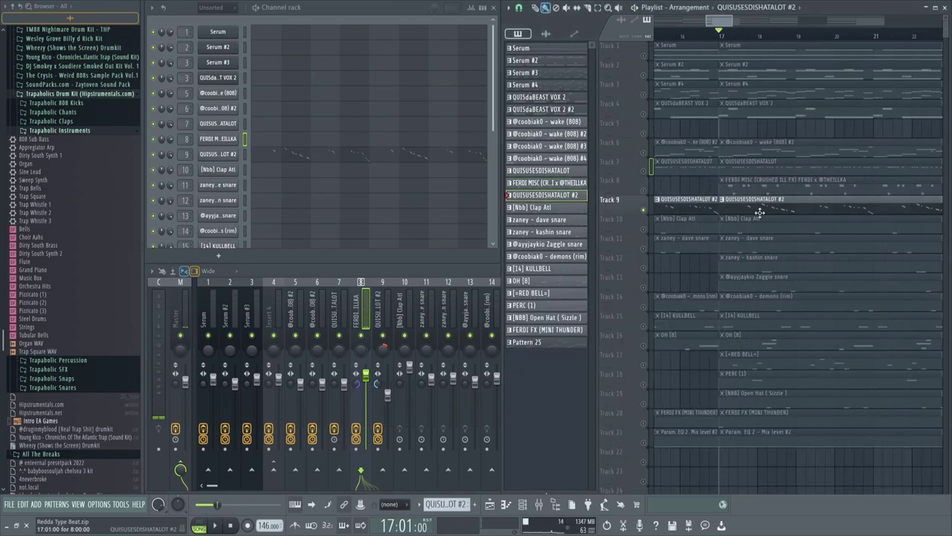
{"action": "left_click", "coordinate": [367, 163]}
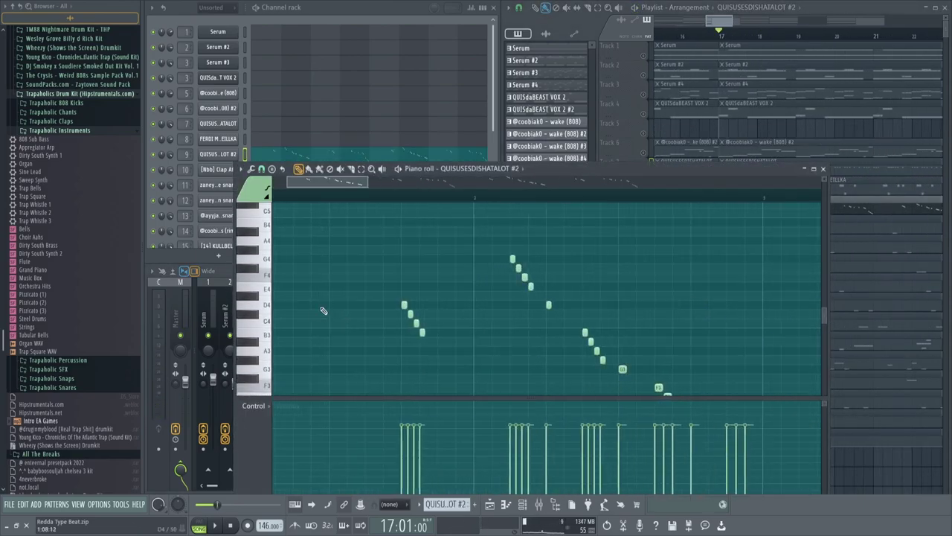
{"action": "key", "text": "space"}
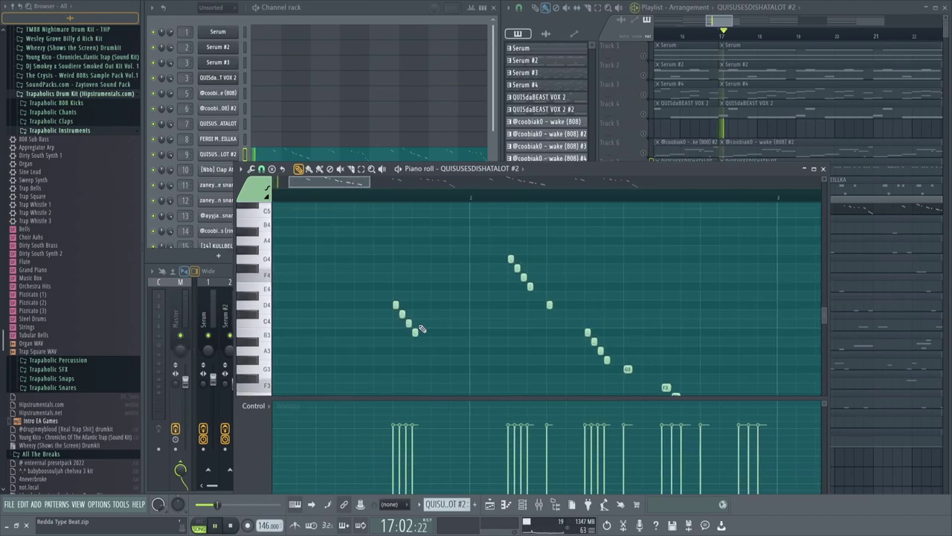
Examine the descending hi-hat rolls across the whole QUISUSESDISHATALOT #2 pattern during playback, and close the piano roll
{"action": "scroll", "coordinate": [451, 339], "scroll_direction": "up", "scroll_amount": 2}
{"action": "scroll", "coordinate": [469, 331], "scroll_direction": "down", "scroll_amount": 2}
{"action": "scroll", "coordinate": [510, 320], "scroll_direction": "down", "scroll_amount": 2}
{"action": "scroll", "coordinate": [597, 317], "scroll_direction": "down", "scroll_amount": 2}
{"action": "scroll", "coordinate": [613, 317], "scroll_direction": "up", "scroll_amount": 3}
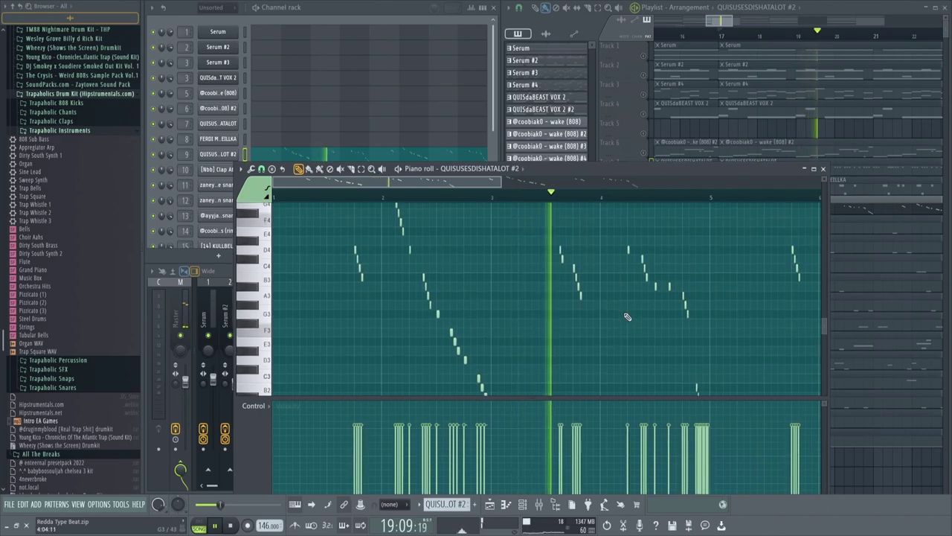
{"action": "scroll", "coordinate": [670, 324], "scroll_direction": "down", "scroll_amount": 1}
{"action": "scroll", "coordinate": [691, 327], "scroll_direction": "up", "scroll_amount": 2}
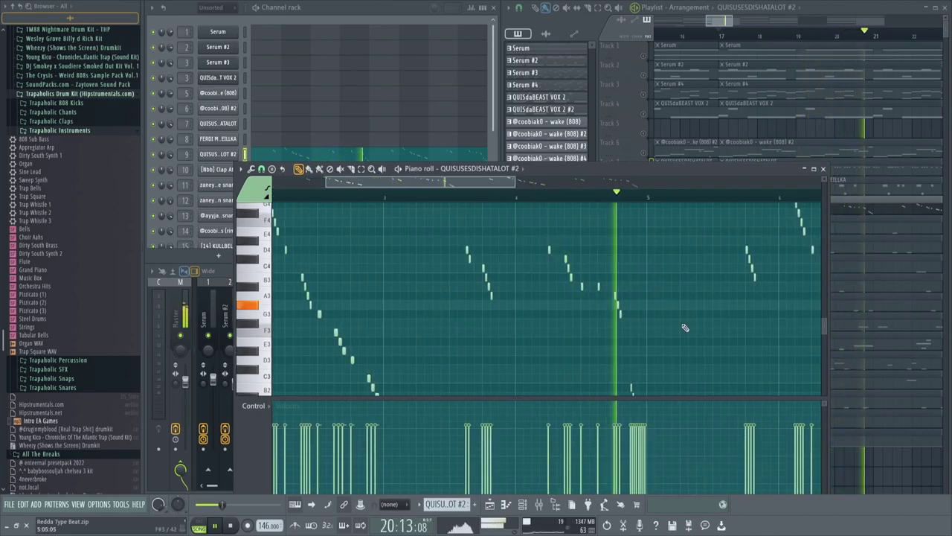
{"action": "scroll", "coordinate": [686, 326], "scroll_direction": "down", "scroll_amount": 2}
{"action": "scroll", "coordinate": [744, 325], "scroll_direction": "down", "scroll_amount": 2}
{"action": "scroll", "coordinate": [715, 328], "scroll_direction": "up", "scroll_amount": 2}
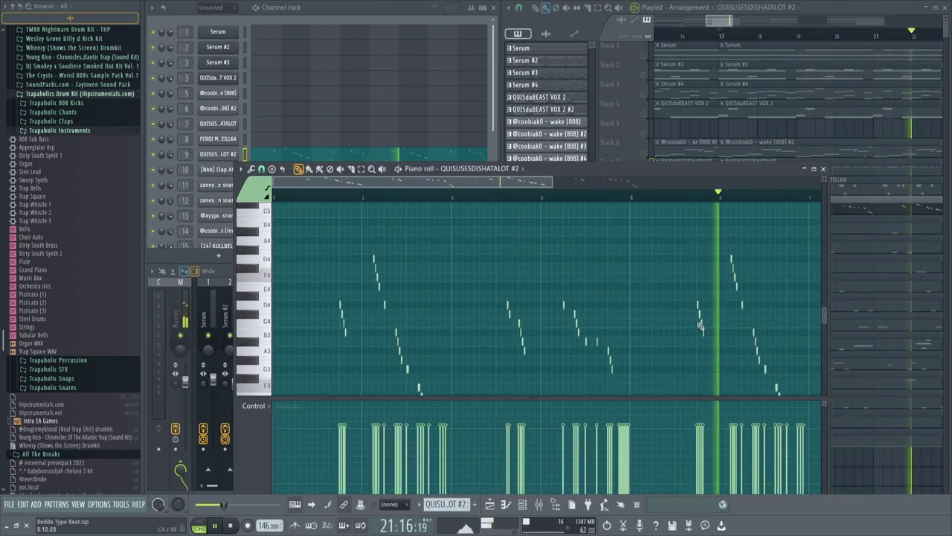
{"action": "scroll", "coordinate": [667, 330], "scroll_direction": "down", "scroll_amount": 2}
{"action": "scroll", "coordinate": [670, 325], "scroll_direction": "down", "scroll_amount": 1}
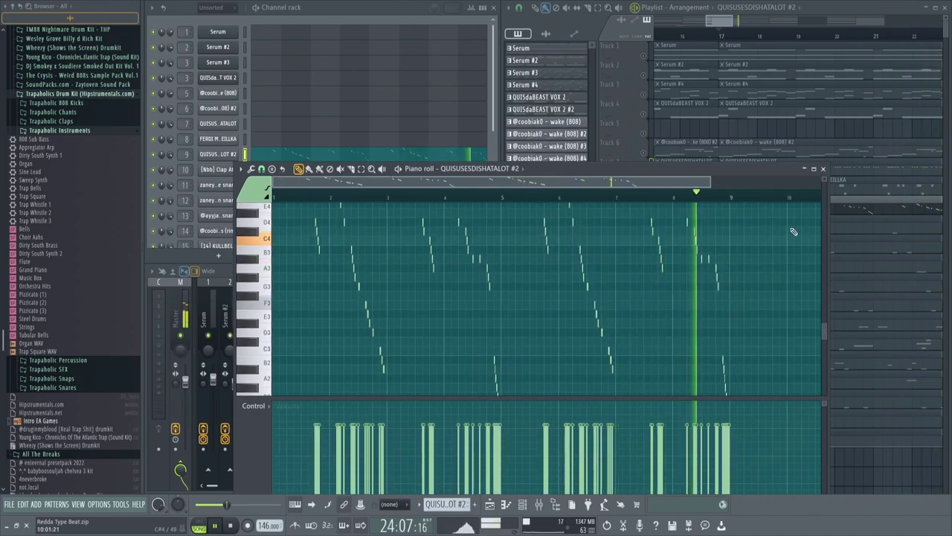
{"action": "key", "text": "space"}
{"action": "left_click", "coordinate": [823, 169]}
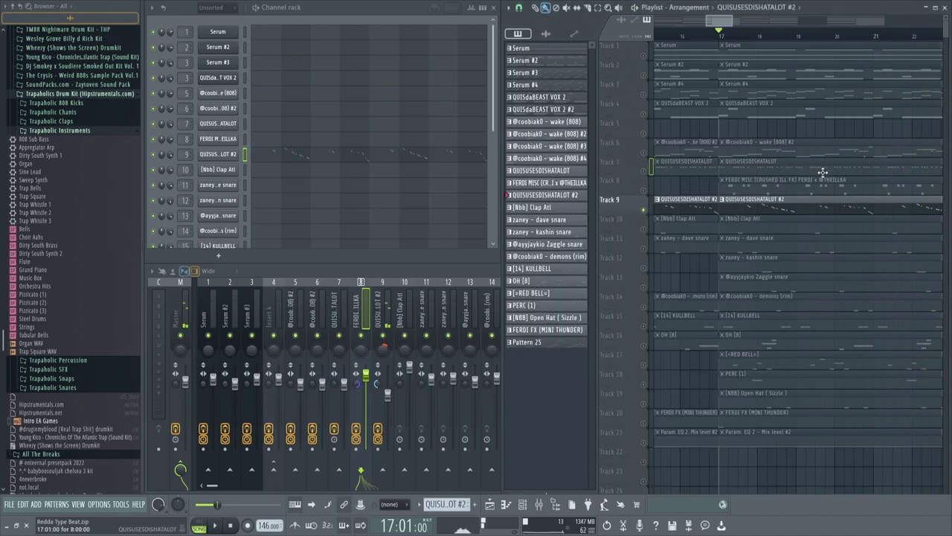
Inspect the Looperator effect's FX and filter rows on the QUISUSESDISHATALOT #2 mixer track, and close it
{"action": "left_click", "coordinate": [394, 321]}
{"action": "left_click", "coordinate": [862, 318]}
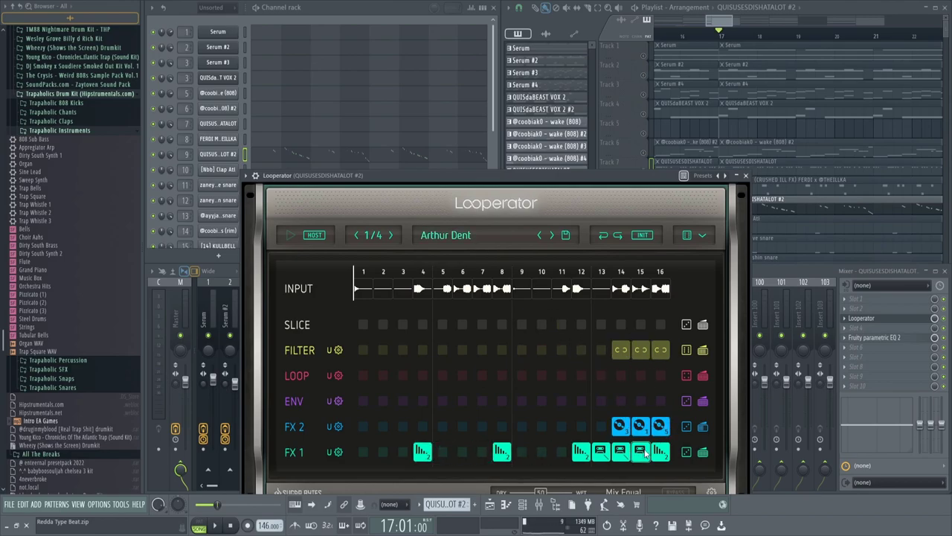
{"action": "left_click", "coordinate": [746, 177]}
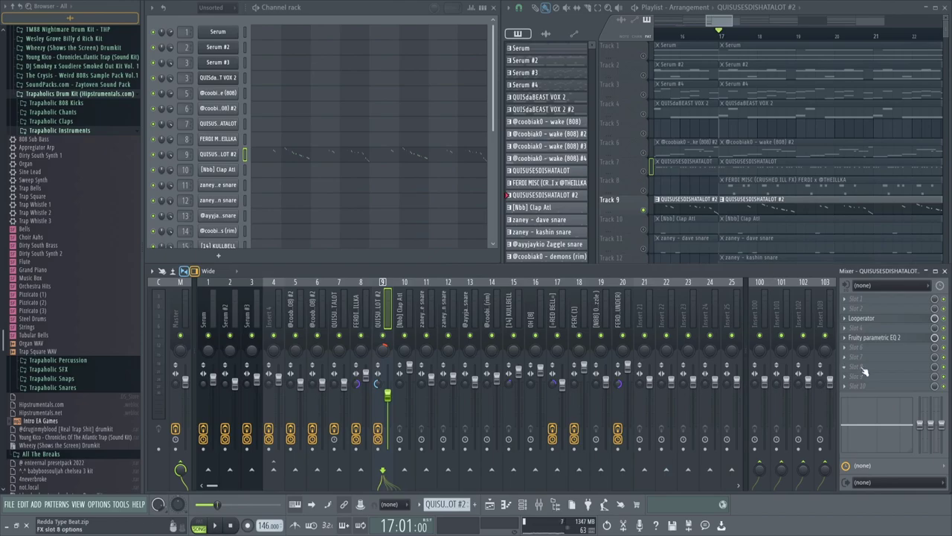
Solo Tracks 10 and 11 in place of Track 9 and play the clap with the zaney - dave snare from bar 17
{"action": "left_click", "coordinate": [648, 210]}
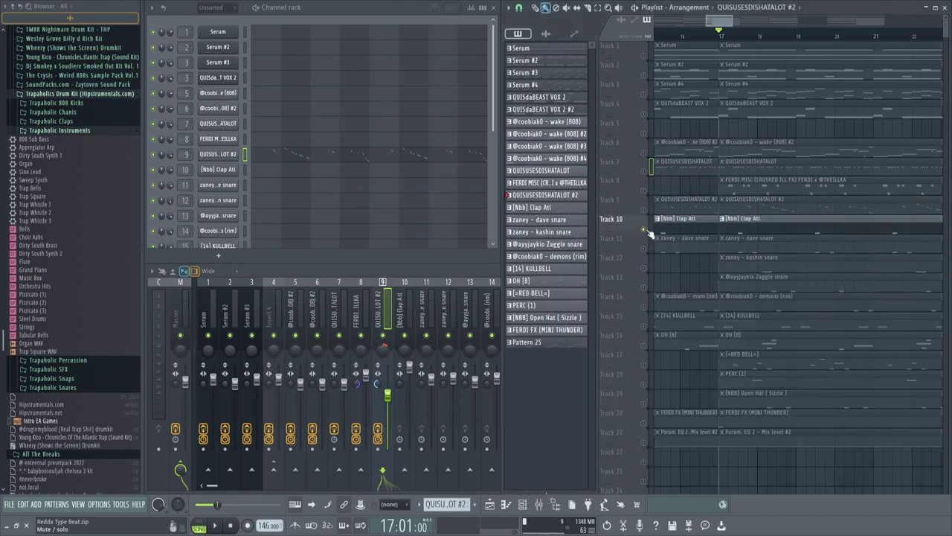
{"action": "left_click", "coordinate": [644, 248]}
{"action": "key", "text": "space"}
{"action": "scroll", "coordinate": [717, 251], "scroll_direction": "up", "scroll_amount": 2}
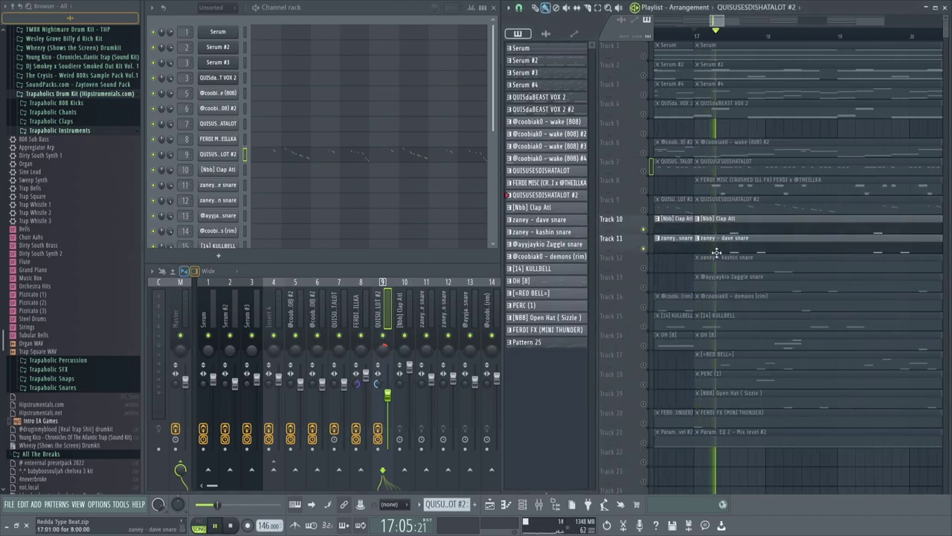
{"action": "scroll", "coordinate": [749, 271], "scroll_direction": "down", "scroll_amount": 2}
{"action": "scroll", "coordinate": [744, 272], "scroll_direction": "up", "scroll_amount": 3}
{"action": "scroll", "coordinate": [716, 271], "scroll_direction": "up", "scroll_amount": 3}
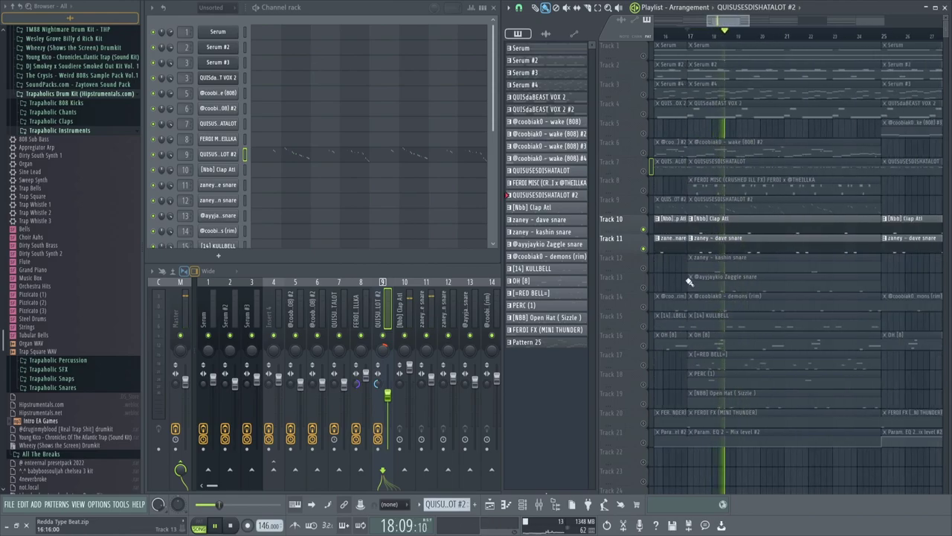
Add Track 12's zaney - kashin snare to the solo, replay from bar 17, and select the zaney - dave snare pattern
{"action": "left_click", "coordinate": [644, 267]}
{"action": "key", "text": "space"}
{"action": "scroll", "coordinate": [706, 285], "scroll_direction": "up", "scroll_amount": 3}
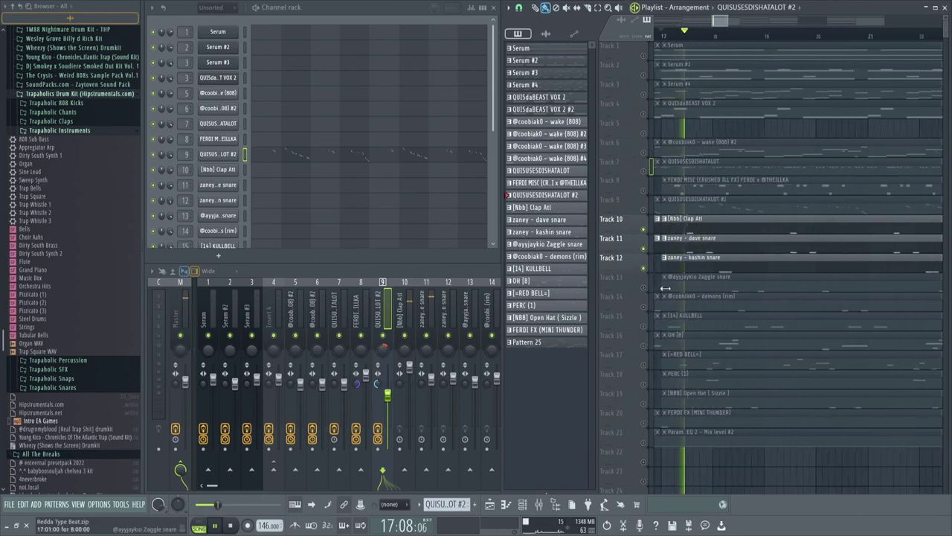
{"action": "scroll", "coordinate": [714, 275], "scroll_direction": "down", "scroll_amount": 3}
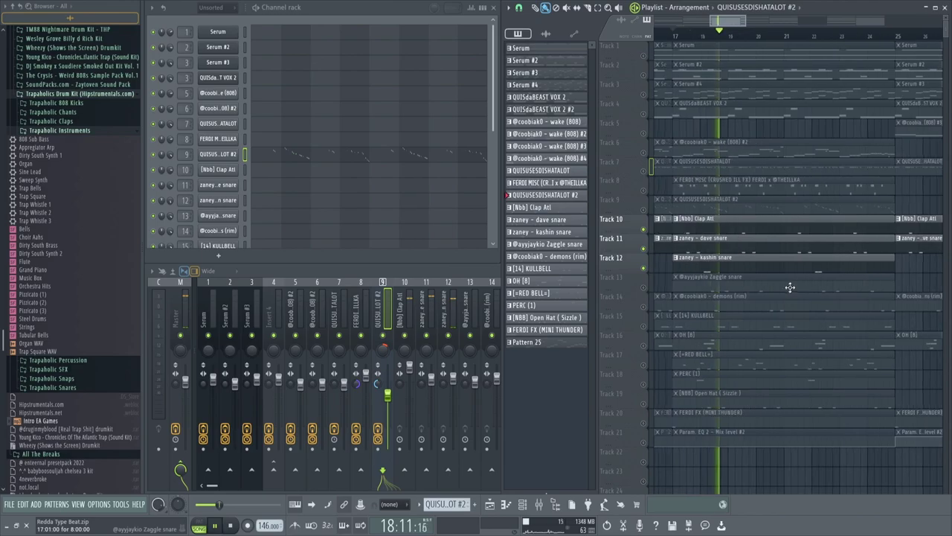
{"action": "left_click", "coordinate": [757, 248]}
{"action": "left_click", "coordinate": [422, 187]}
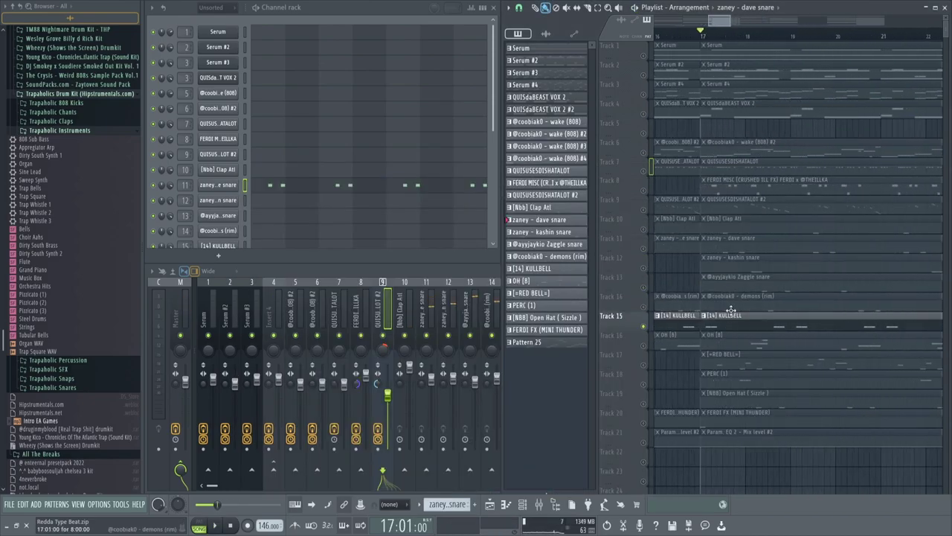
Open Track 15's [14] KULLBELL clip in the piano roll and play it in pattern mode
{"action": "double_click", "coordinate": [729, 318]}
{"action": "scroll", "coordinate": [456, 259], "scroll_direction": "down", "scroll_amount": 1}
{"action": "key", "text": "l"}
{"action": "key", "text": "space"}
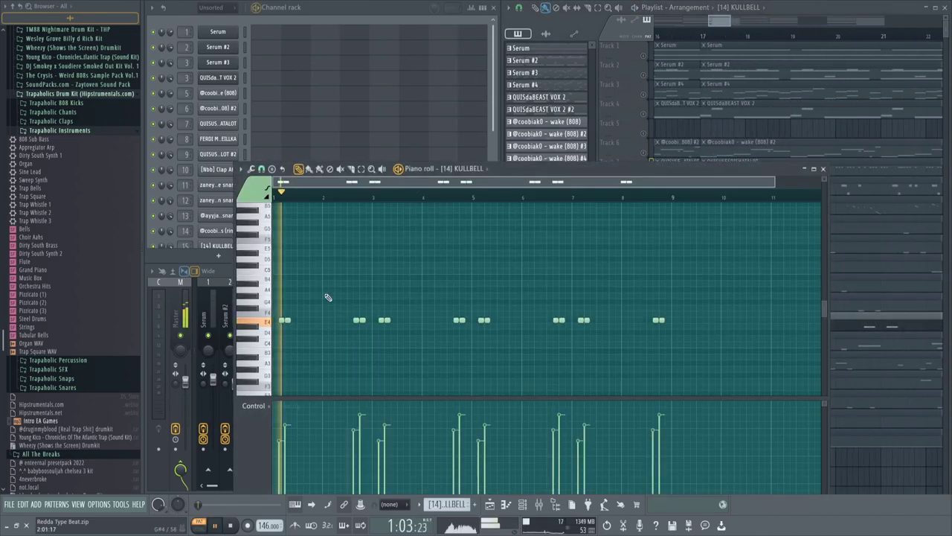
Examine the [14] KULLBELL notes across the pattern and check the equalizer on its mixer track
{"action": "scroll", "coordinate": [332, 309], "scroll_direction": "up", "scroll_amount": 2}
{"action": "scroll", "coordinate": [342, 327], "scroll_direction": "down", "scroll_amount": 1}
{"action": "scroll", "coordinate": [358, 343], "scroll_direction": "up", "scroll_amount": 3}
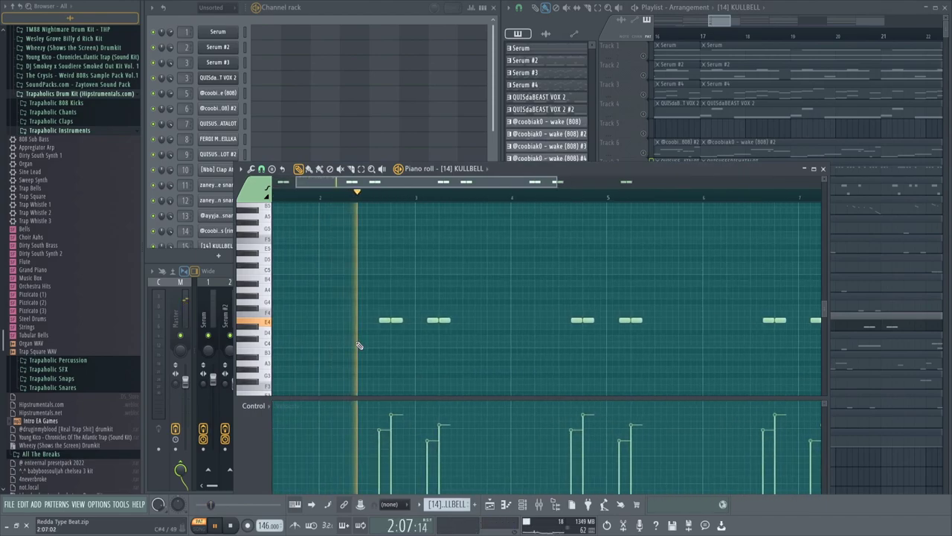
{"action": "scroll", "coordinate": [371, 342], "scroll_direction": "down", "scroll_amount": 2}
{"action": "scroll", "coordinate": [372, 349], "scroll_direction": "down", "scroll_amount": 2}
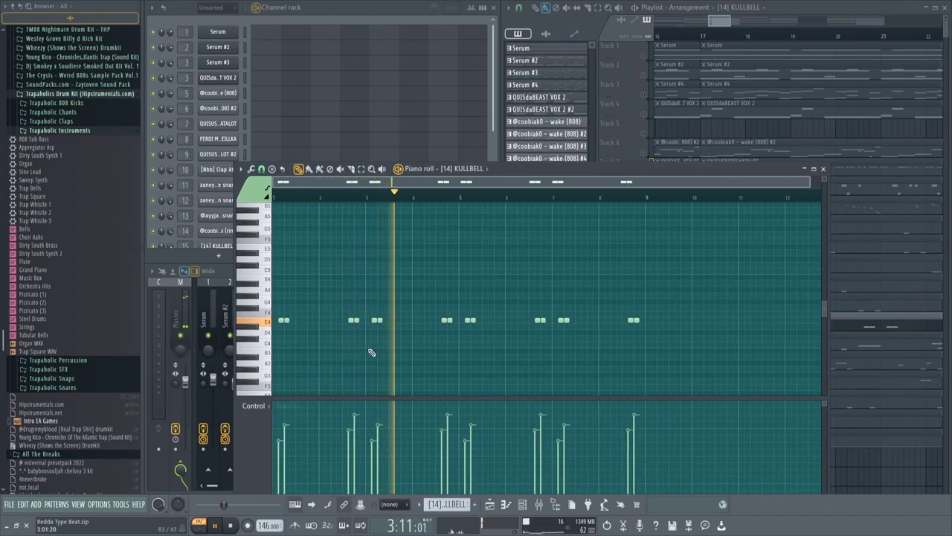
{"action": "left_click_drag", "start_coordinate": [277, 311], "coordinate": [727, 345]}
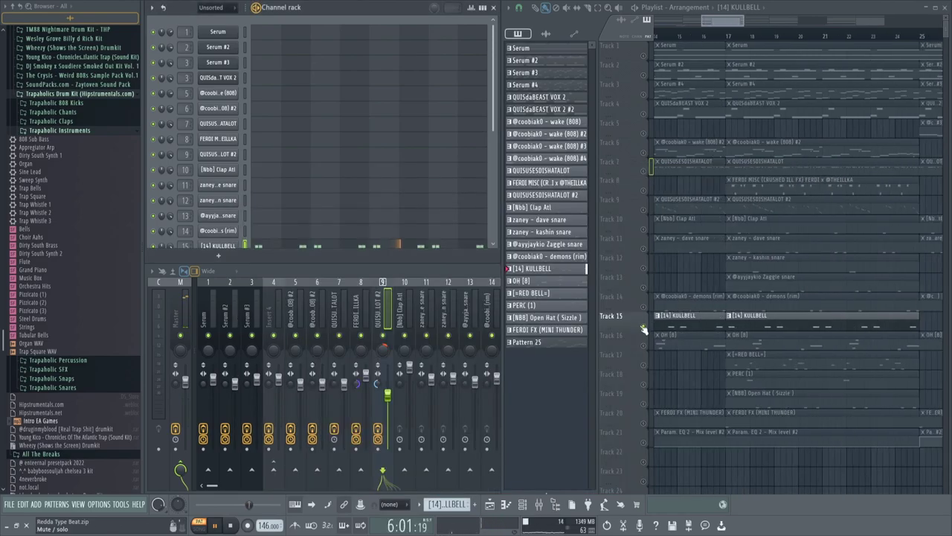
{"action": "left_click", "coordinate": [411, 316]}
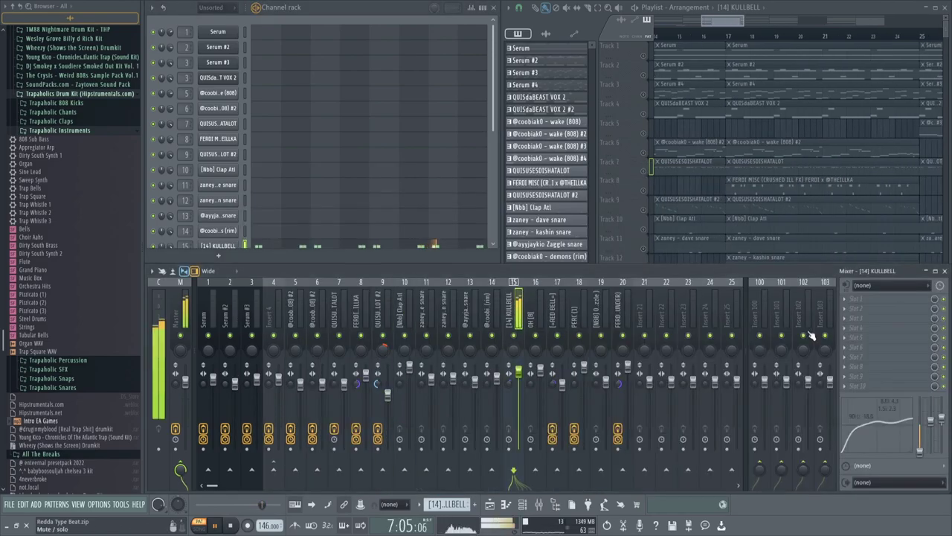
{"action": "left_click", "coordinate": [707, 23]}
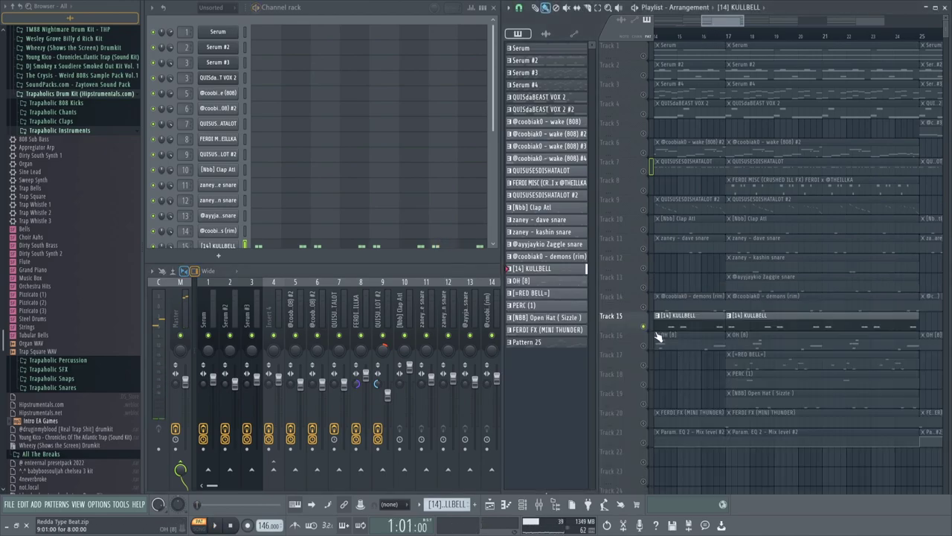
Open Track 16's OH [8] clip in the piano roll and examine its pitched and slide notes during playback from bar 17
{"action": "double_click", "coordinate": [748, 341]}
{"action": "scroll", "coordinate": [350, 320], "scroll_direction": "up", "scroll_amount": 5}
{"action": "scroll", "coordinate": [597, 385], "scroll_direction": "up", "scroll_amount": 6}
{"action": "scroll", "coordinate": [580, 346], "scroll_direction": "down", "scroll_amount": 4}
{"action": "scroll", "coordinate": [565, 326], "scroll_direction": "down", "scroll_amount": 3}
{"action": "scroll", "coordinate": [580, 334], "scroll_direction": "down", "scroll_amount": 2}
{"action": "scroll", "coordinate": [585, 357], "scroll_direction": "up", "scroll_amount": 3}
{"action": "scroll", "coordinate": [513, 369], "scroll_direction": "down", "scroll_amount": 6}
{"action": "scroll", "coordinate": [572, 362], "scroll_direction": "up", "scroll_amount": 2}
{"action": "scroll", "coordinate": [516, 358], "scroll_direction": "up", "scroll_amount": 4}
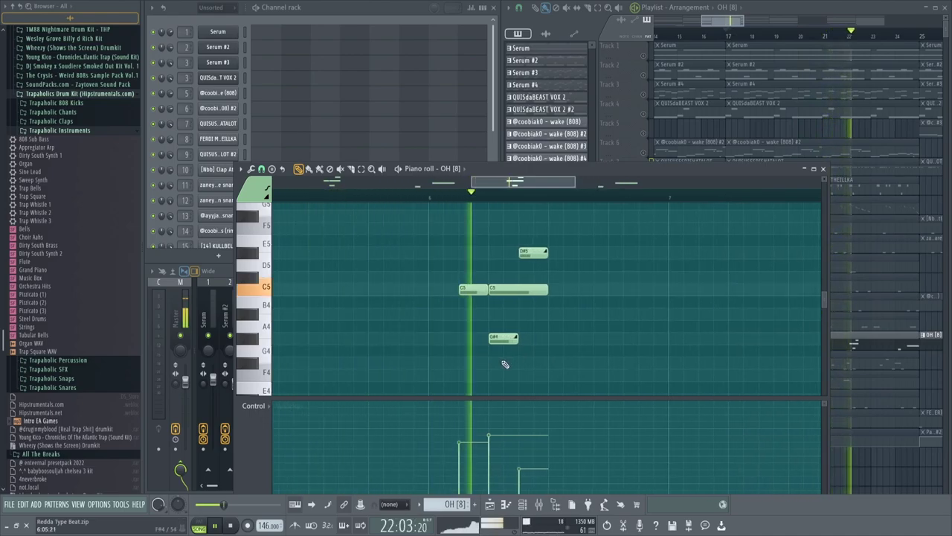
{"action": "scroll", "coordinate": [506, 362], "scroll_direction": "down", "scroll_amount": 5}
{"action": "scroll", "coordinate": [679, 374], "scroll_direction": "up", "scroll_amount": 4}
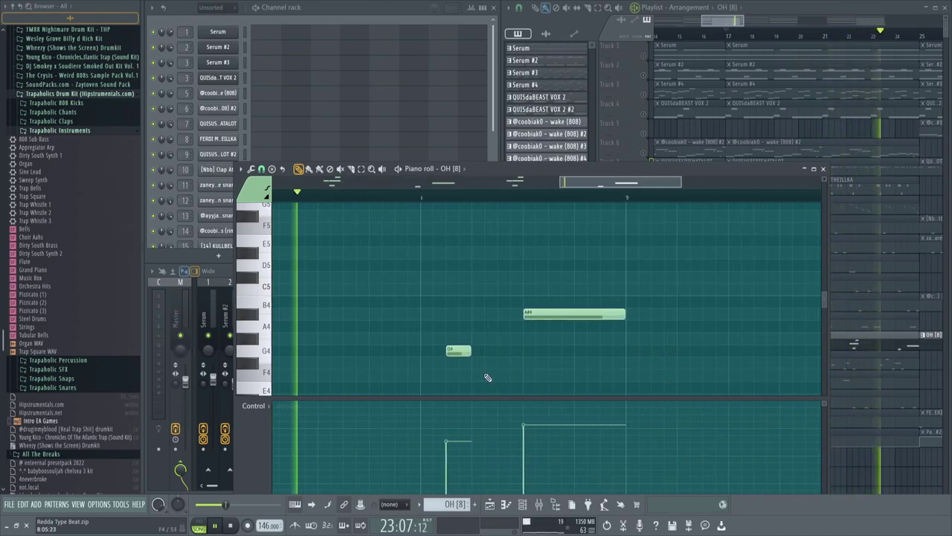
{"action": "scroll", "coordinate": [566, 330], "scroll_direction": "down", "scroll_amount": 4}
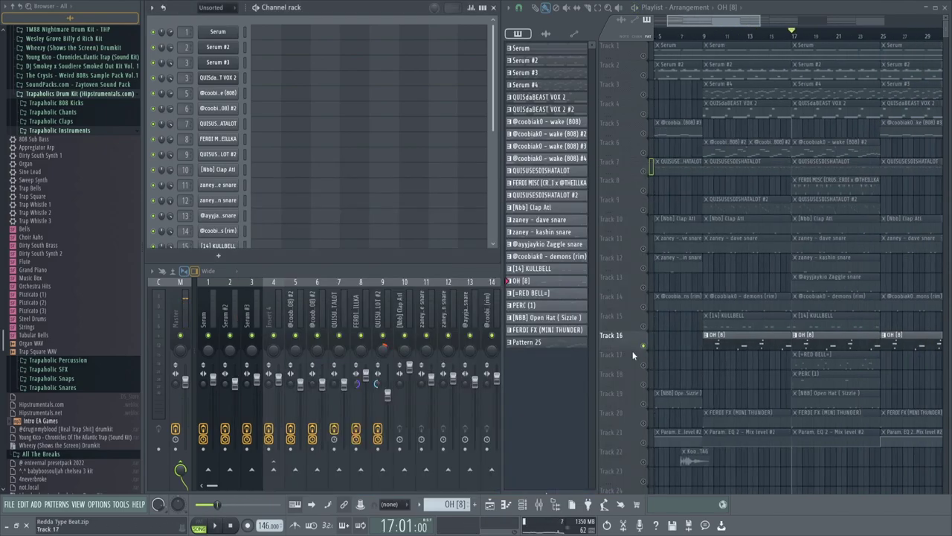
Open Track 17's [=RED BELL=] clip in the piano roll and examine its note pattern during playback
{"action": "double_click", "coordinate": [797, 362]}
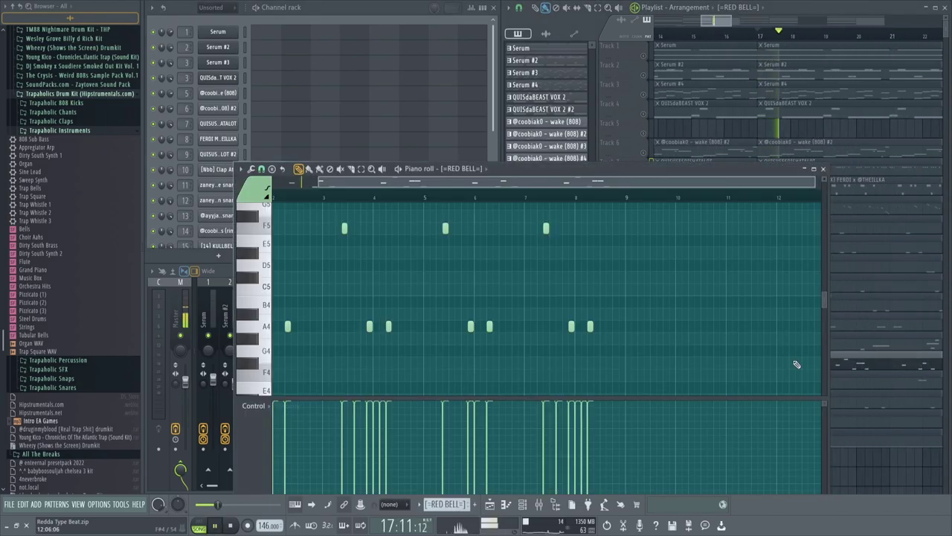
{"action": "scroll", "coordinate": [482, 324], "scroll_direction": "down", "scroll_amount": 2}
{"action": "scroll", "coordinate": [351, 330], "scroll_direction": "up", "scroll_amount": 3}
{"action": "scroll", "coordinate": [354, 331], "scroll_direction": "down", "scroll_amount": 2}
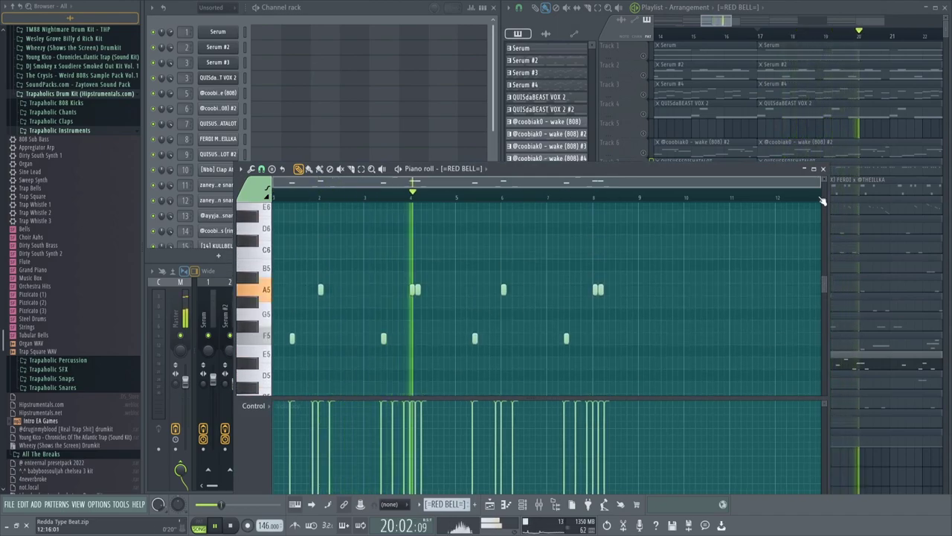
{"action": "scroll", "coordinate": [456, 283], "scroll_direction": "down", "scroll_amount": 2}
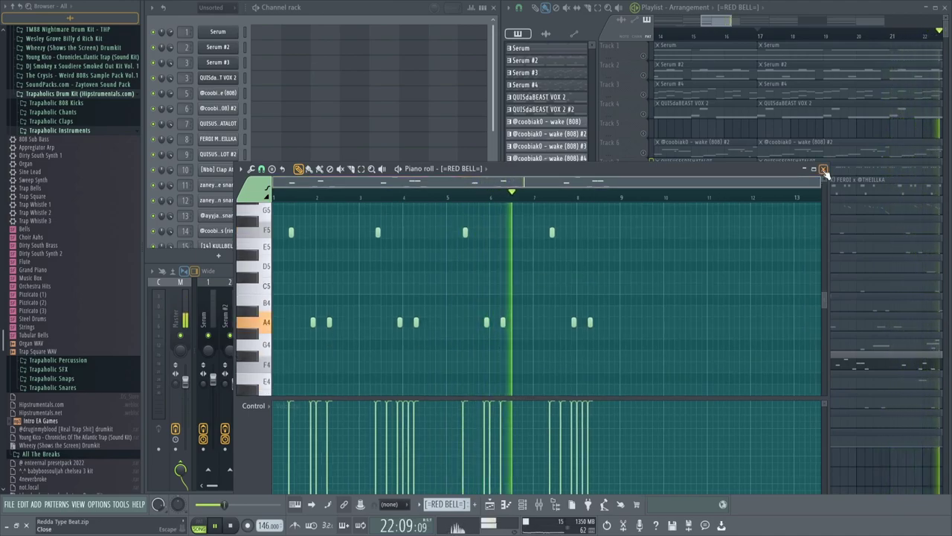
{"action": "left_click", "coordinate": [822, 169]}
{"action": "key", "text": "space"}
Inspect the Looperator and Fruity parametric EQ 2 settings on the [=RED BELL=] mixer track
{"action": "left_click", "coordinate": [421, 310]}
{"action": "left_click", "coordinate": [875, 320]}
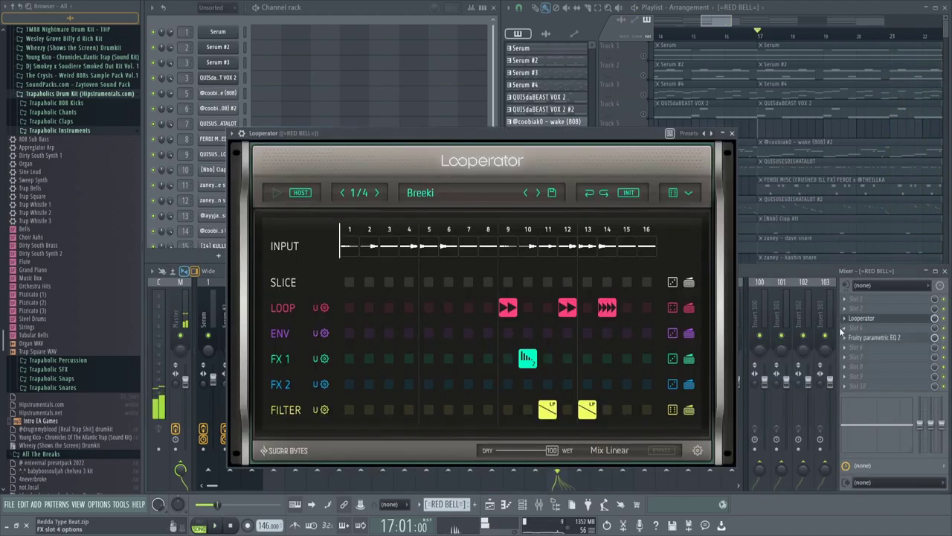
{"action": "left_click_drag", "start_coordinate": [480, 145], "coordinate": [444, 177]}
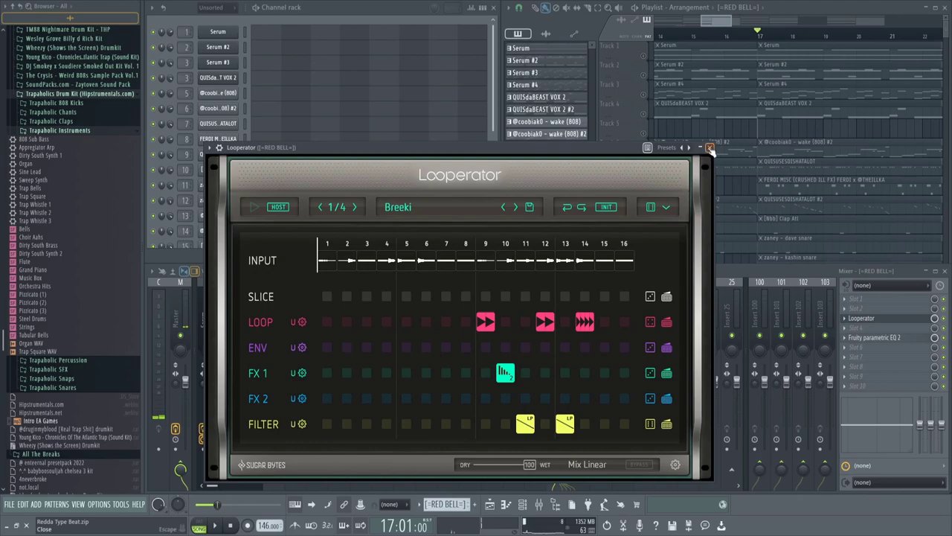
{"action": "left_click", "coordinate": [710, 148]}
{"action": "left_click", "coordinate": [867, 338]}
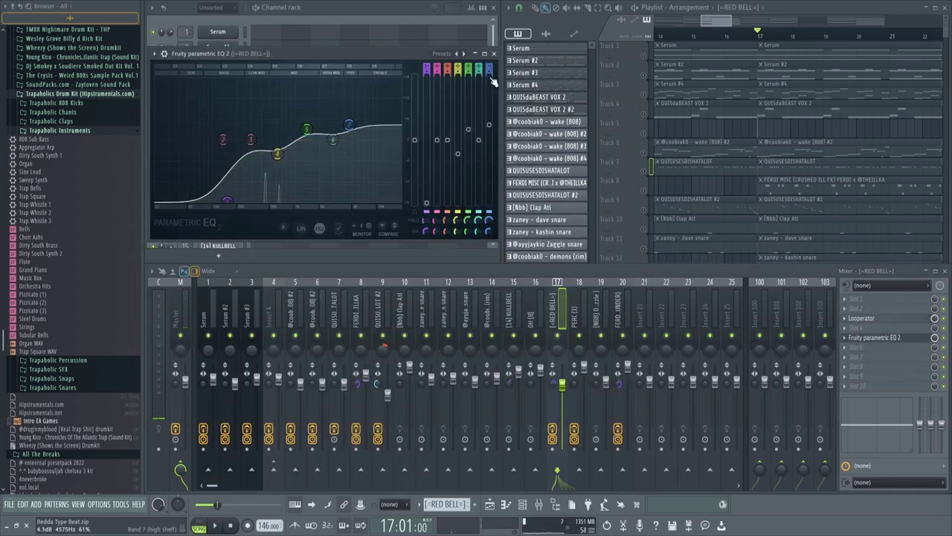
{"action": "left_click", "coordinate": [493, 54]}
Solo Track 18, play it from bar 17 and show the PERC (1) notes in the piano roll
{"action": "left_click", "coordinate": [762, 33]}
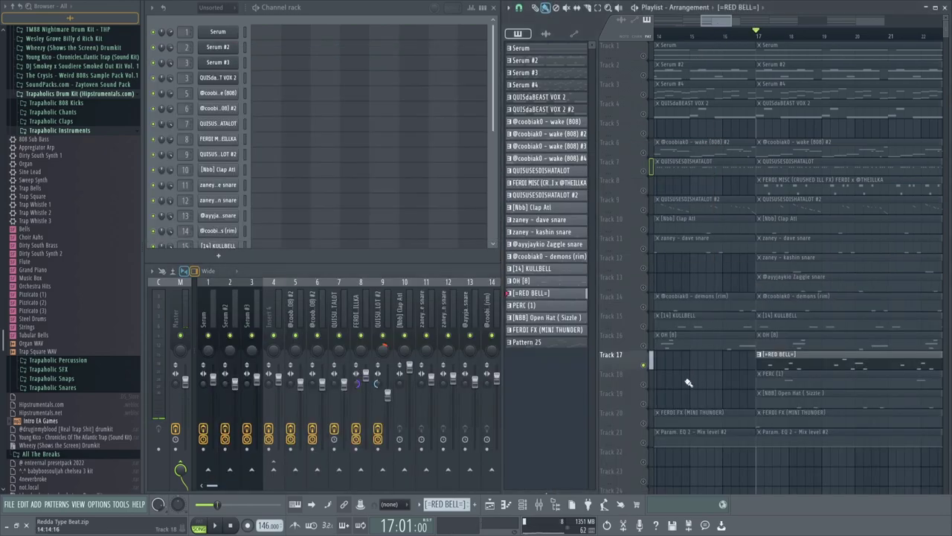
{"action": "right_click", "coordinate": [646, 382]}
{"action": "key", "text": "space"}
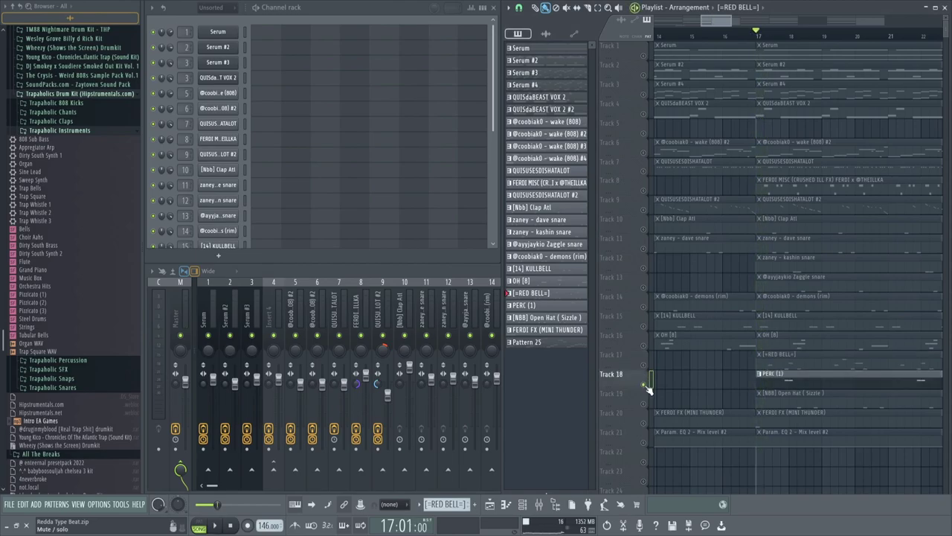
{"action": "double_click", "coordinate": [781, 374]}
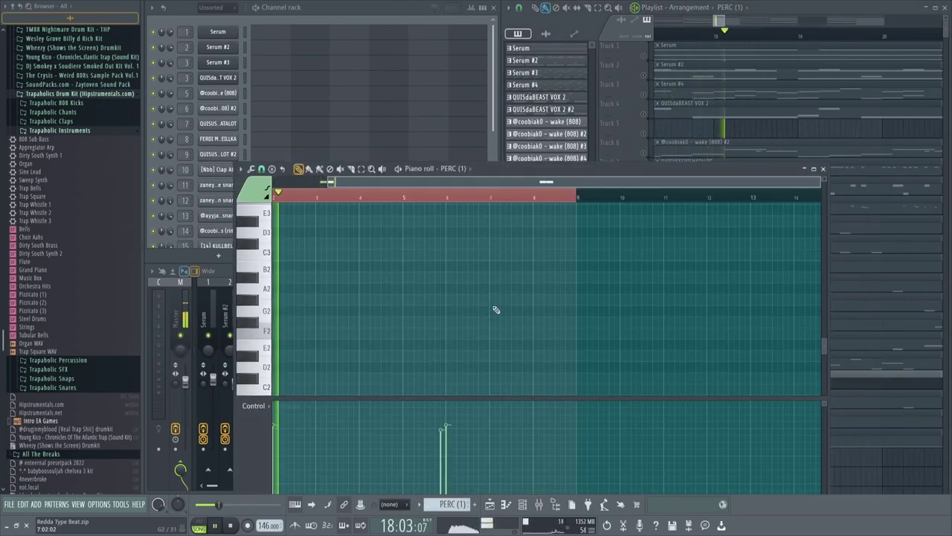
{"action": "scroll", "coordinate": [491, 312], "scroll_direction": "up", "scroll_amount": 6}
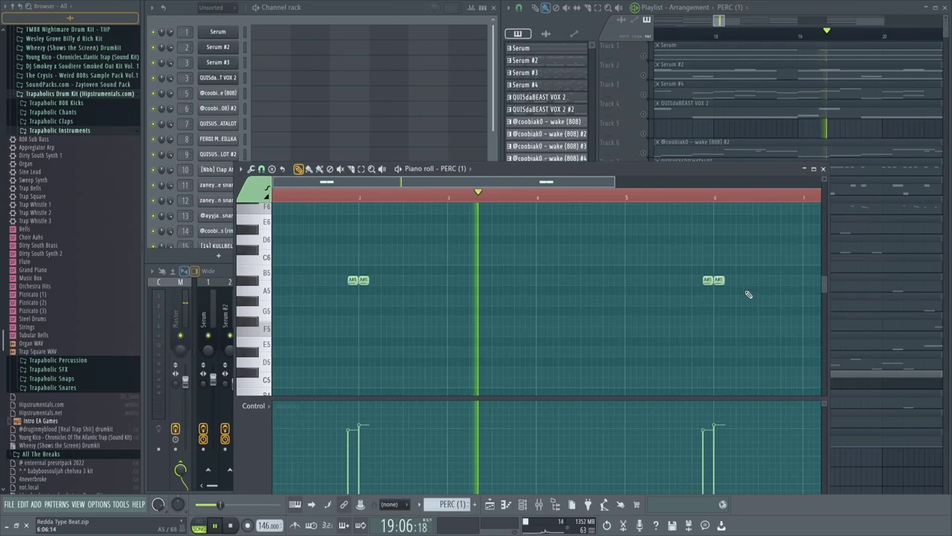
Highlight the A#5 note pair around bar 6 of PERC (1), clear the selection, and stop playback
{"action": "left_click_drag", "start_coordinate": [709, 298], "coordinate": [648, 269]}
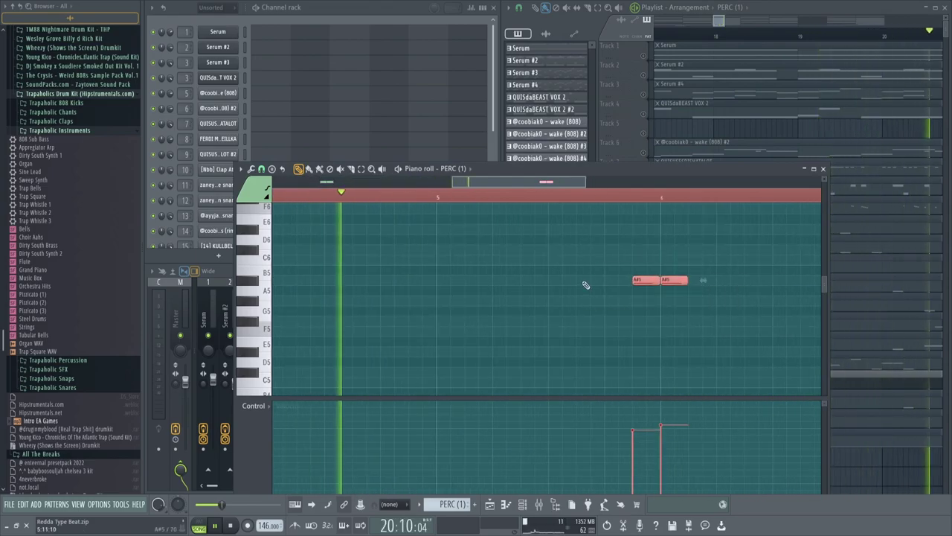
{"action": "scroll", "coordinate": [587, 298], "scroll_direction": "down", "scroll_amount": 5}
{"action": "left_click", "coordinate": [739, 243], "text": "ctrl"}
{"action": "scroll", "coordinate": [744, 242], "scroll_direction": "down", "scroll_amount": 1}
{"action": "left_click", "coordinate": [824, 169]}
{"action": "key", "text": "space"}
Open Track 19's [NBB] Open Hat ( Sizzle ) clip in the piano roll and highlight its C5 note pairs during playback
{"action": "scroll", "coordinate": [729, 320], "scroll_direction": "down", "scroll_amount": 3}
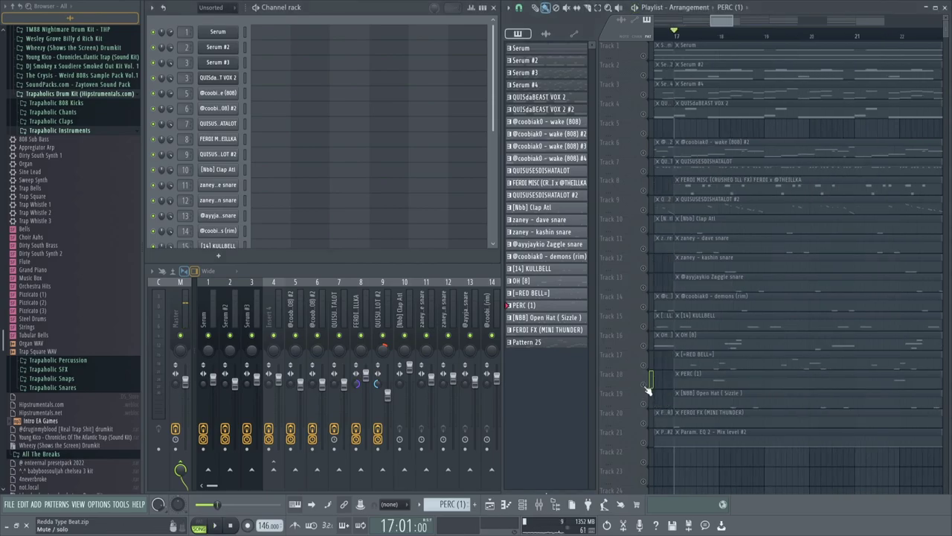
{"action": "double_click", "coordinate": [730, 402]}
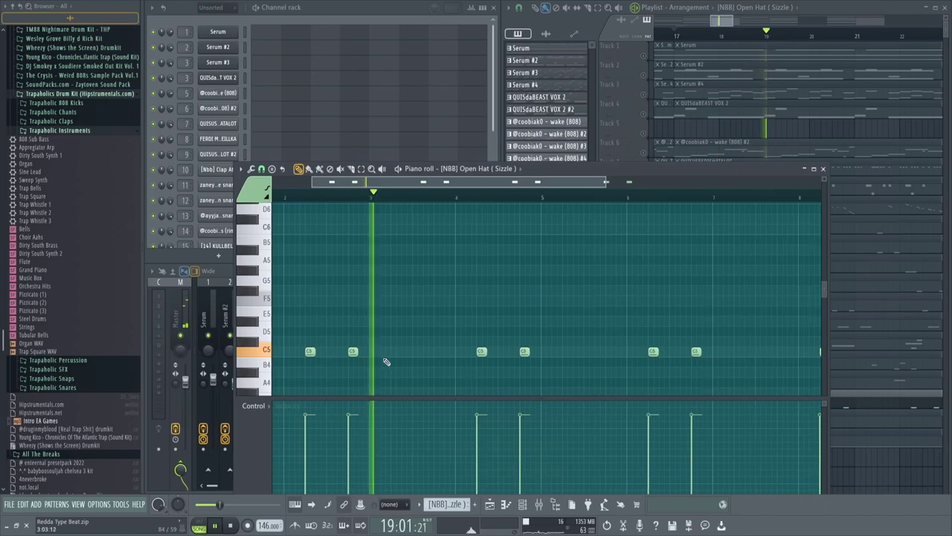
{"action": "scroll", "coordinate": [527, 370], "scroll_direction": "up", "scroll_amount": 2}
{"action": "left_click_drag", "start_coordinate": [425, 328], "coordinate": [574, 391]}
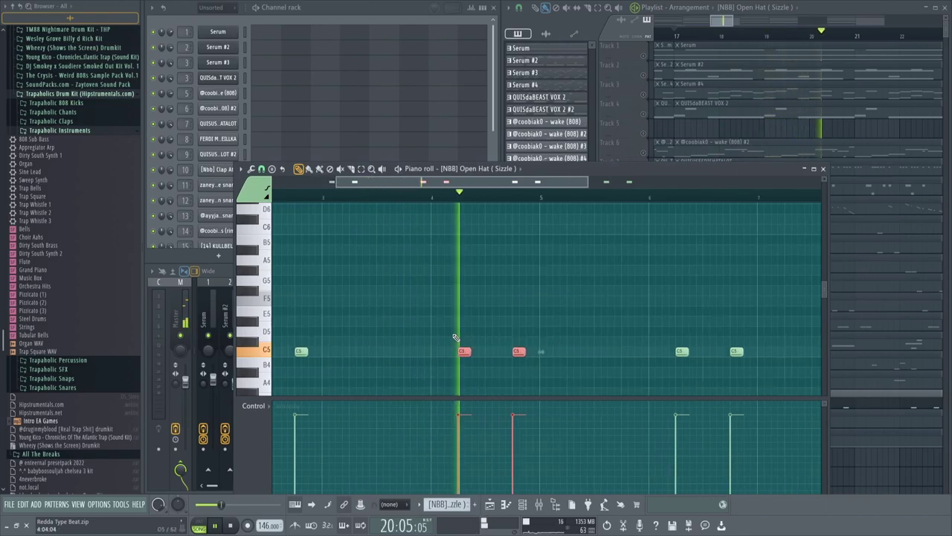
{"action": "scroll", "coordinate": [559, 335], "scroll_direction": "down", "scroll_amount": 2}
{"action": "scroll", "coordinate": [716, 319], "scroll_direction": "down", "scroll_amount": 2}
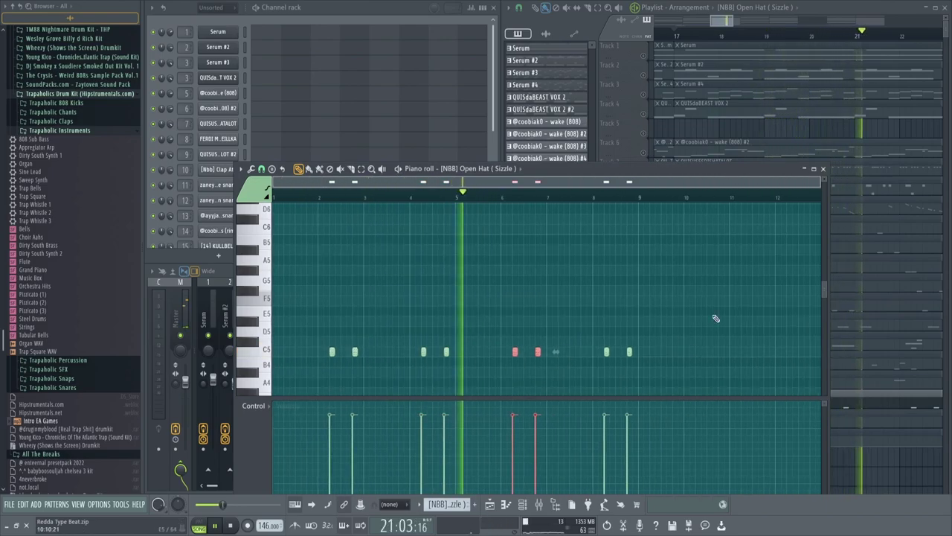
{"action": "left_click", "coordinate": [824, 170]}
{"action": "scroll", "coordinate": [795, 311], "scroll_direction": "down", "scroll_amount": 2}
{"action": "key", "text": "space"}
Add Track 20 to the solo and play its FERDI FX (MINI THUNDER) clip in the piano roll
{"action": "left_click", "coordinate": [644, 423]}
{"action": "scroll", "coordinate": [698, 61], "scroll_direction": "up", "scroll_amount": 3}
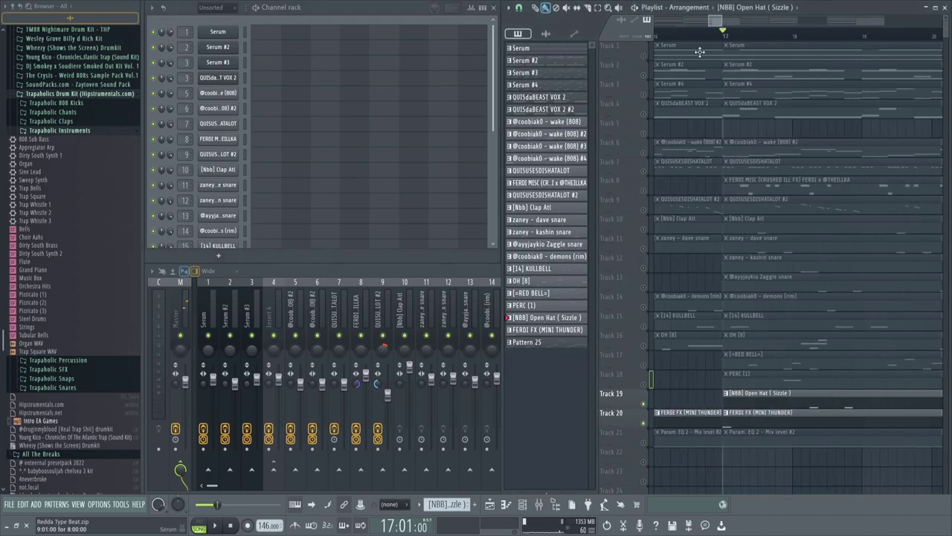
{"action": "double_click", "coordinate": [738, 414]}
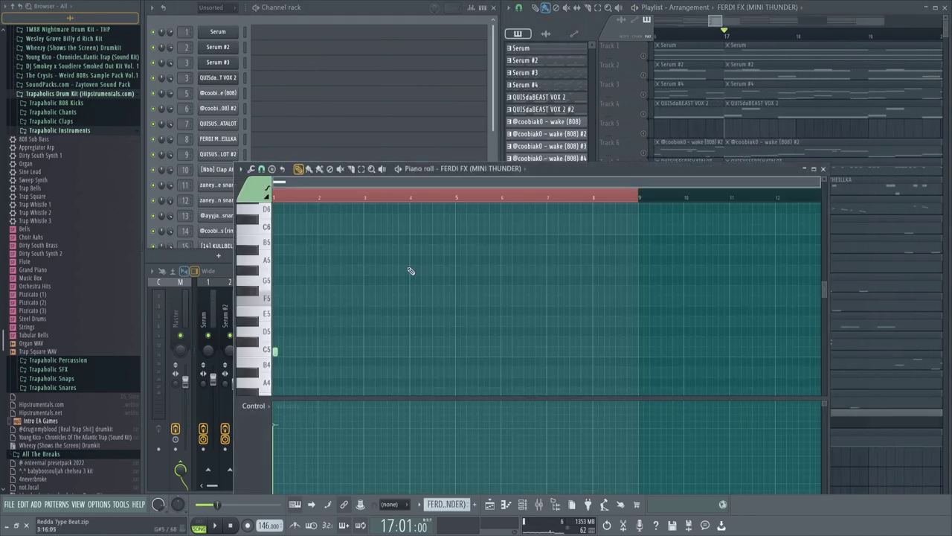
{"action": "scroll", "coordinate": [365, 318], "scroll_direction": "down", "scroll_amount": 3}
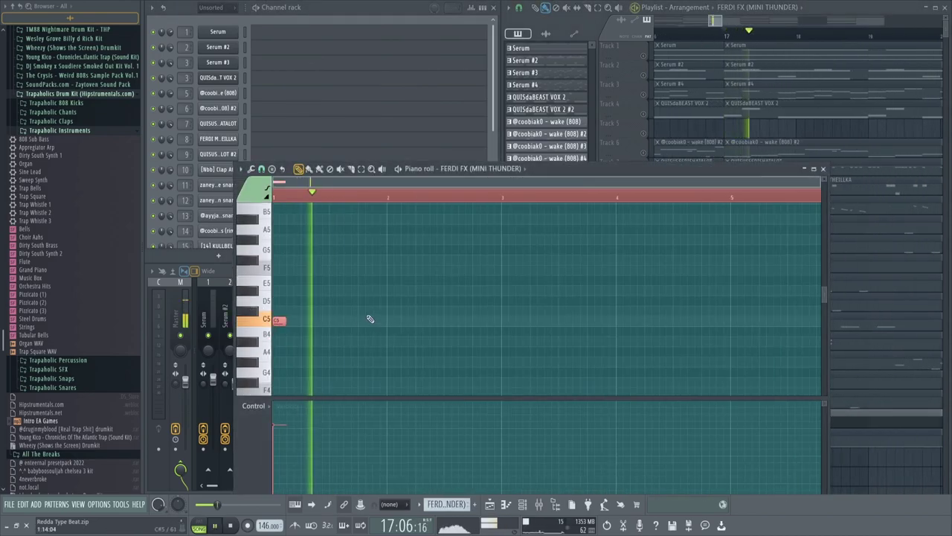
{"action": "left_click", "coordinate": [823, 168]}
Enable Tracks 6 to 20 together and play the combined 808, drum and percussion arrangement from bar 17
{"action": "scroll", "coordinate": [779, 368], "scroll_direction": "down", "scroll_amount": 6}
{"action": "key", "text": "space"}
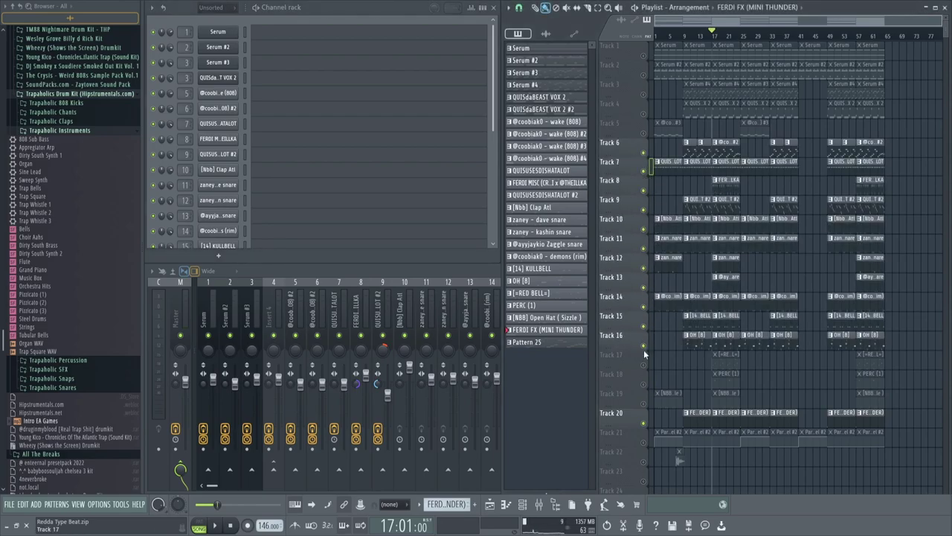
{"action": "key", "text": "space"}
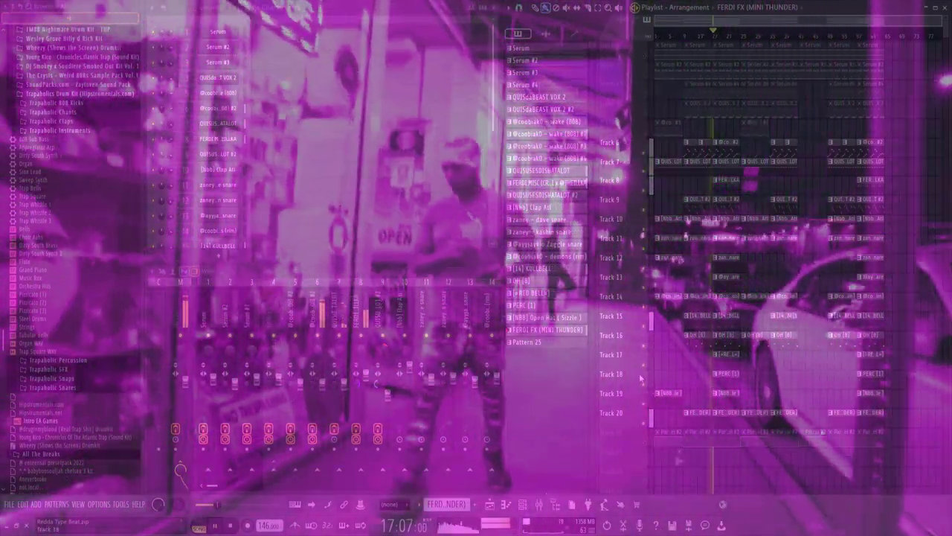